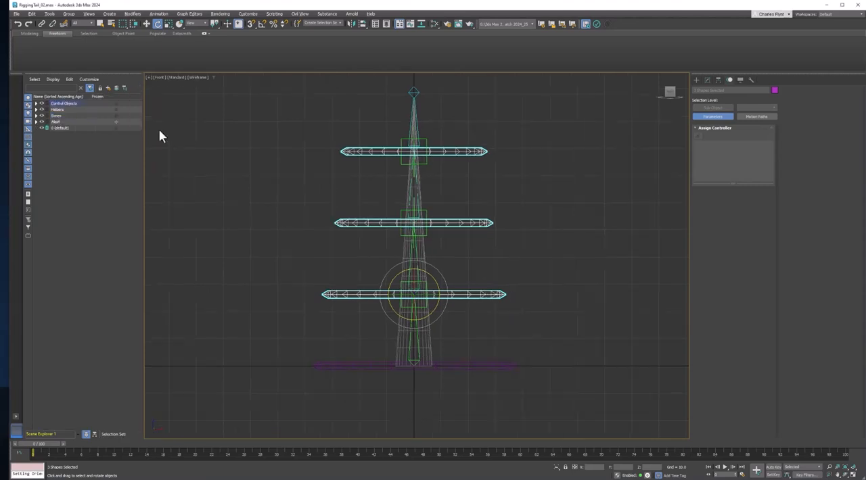
Unfreeze the Mesh layer and, in the perspective view, change the tail cylinder's object color to green
left_click(116, 122)
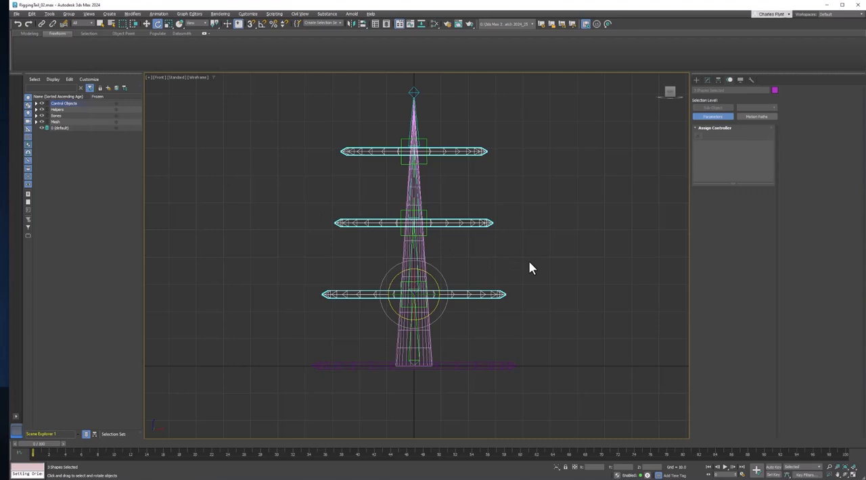
key("p")
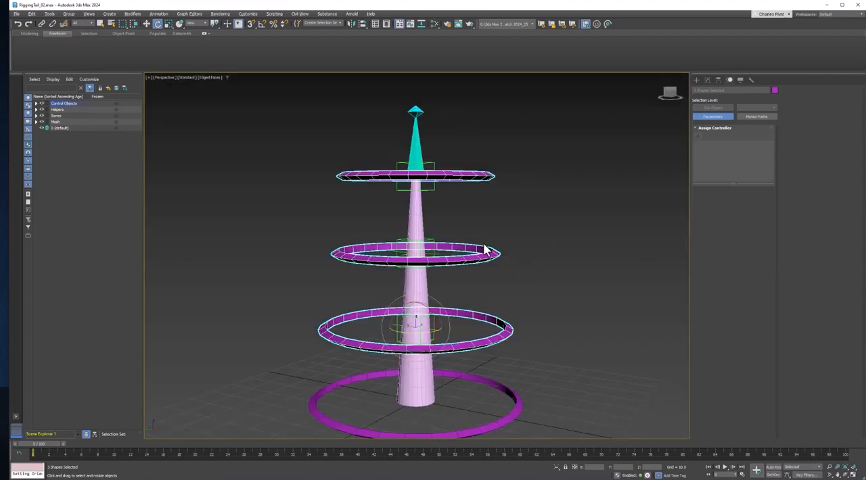
left_click(423, 288)
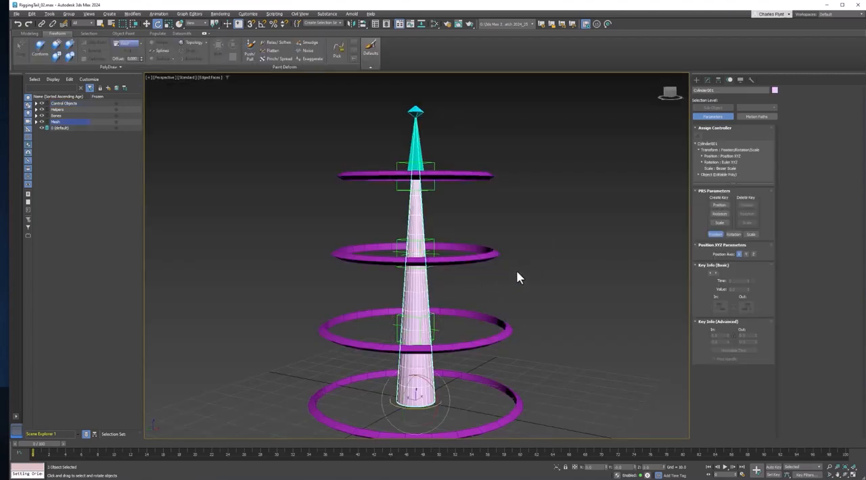
left_click(774, 91)
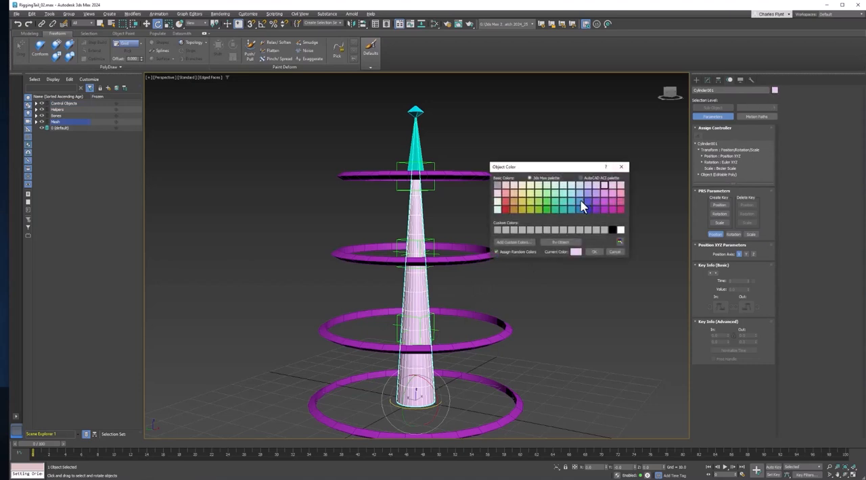
left_click(551, 209)
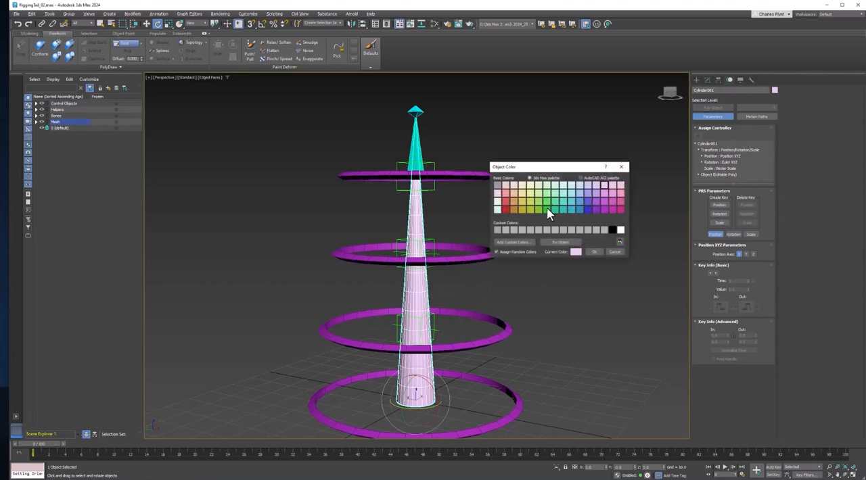
left_click(593, 251)
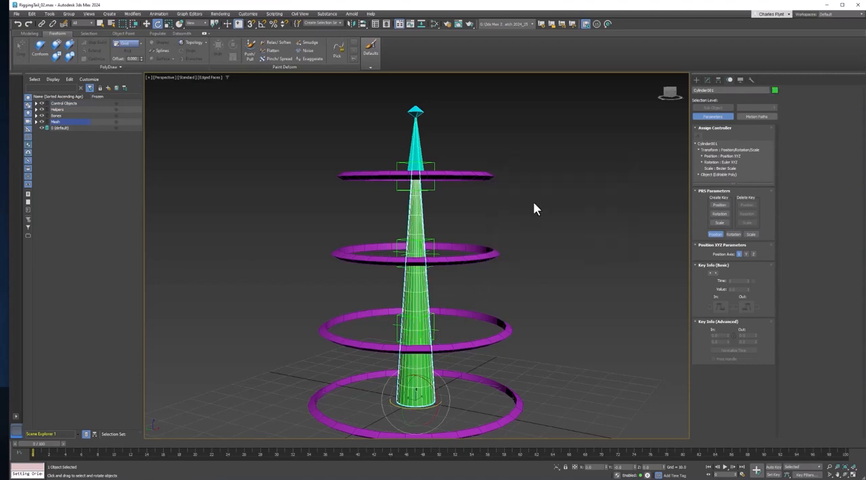
Apply a Skin modifier to the green tail cylinder
left_click(707, 80)
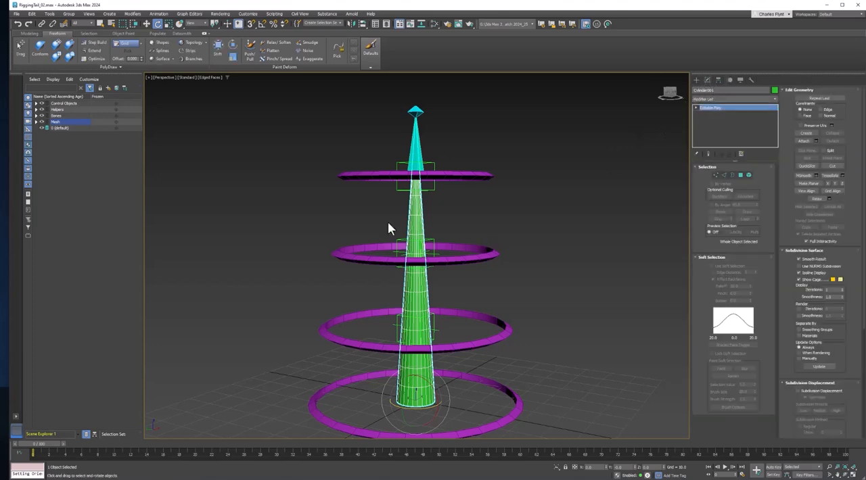
left_click(714, 100)
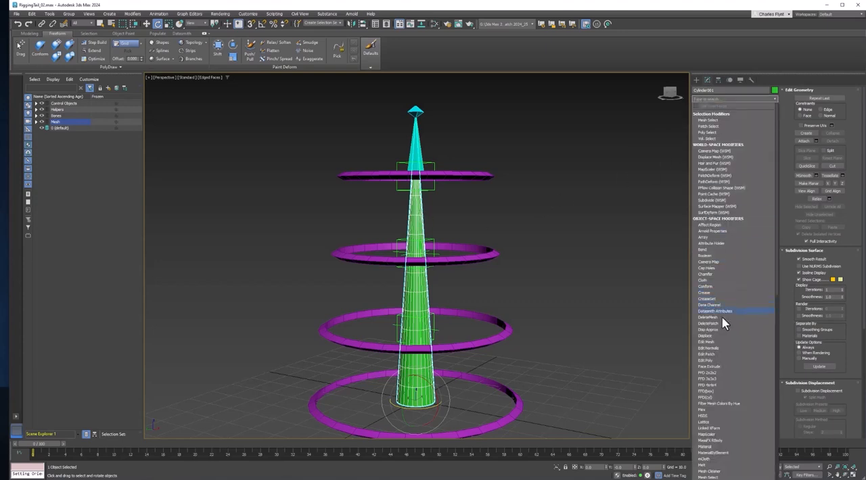
scroll(725, 352, "down", 10)
scroll(724, 364, "down", 5)
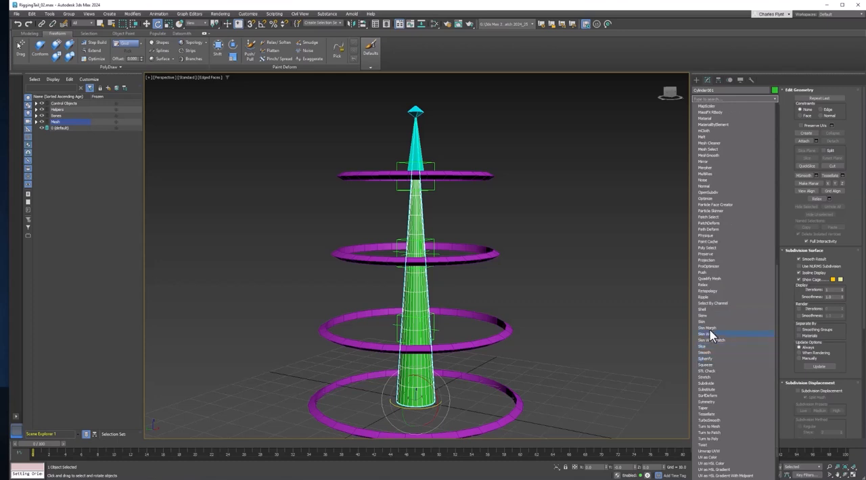
left_click(703, 322)
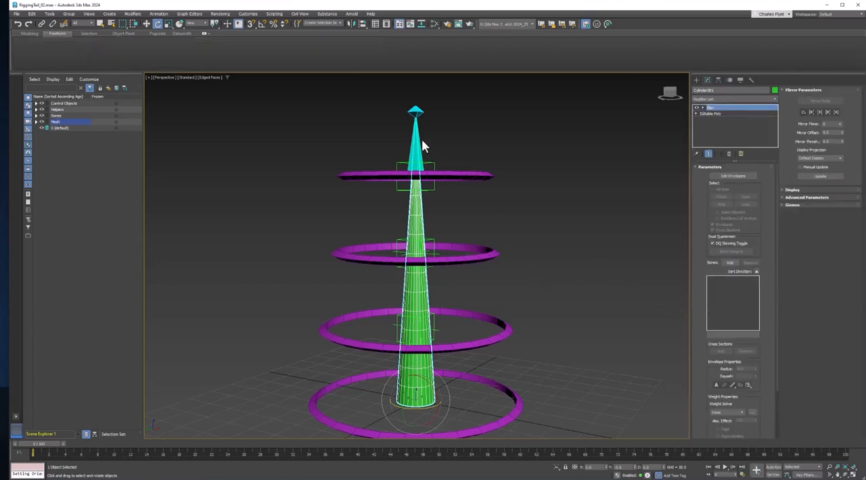
Add the bones BN_Tail_01 through BN_Tail_04 to the Skin modifier, leaving out BN_Tail_End
left_click(730, 266)
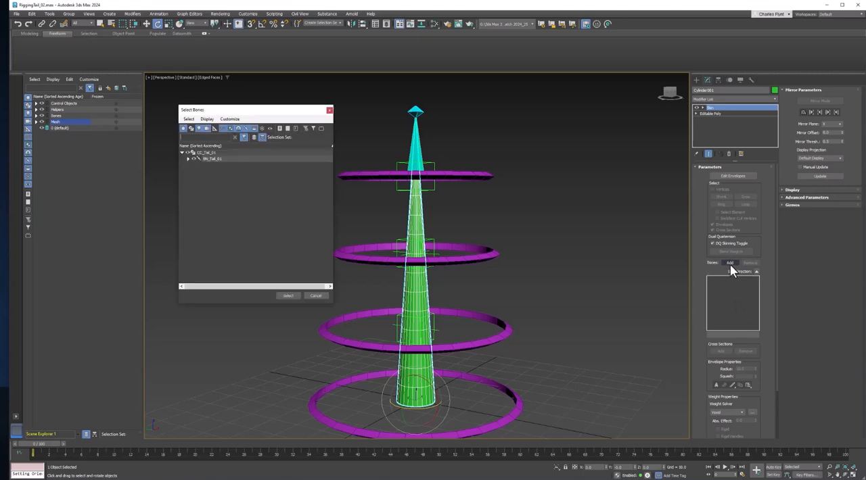
left_click_drag(292, 116, 593, 130)
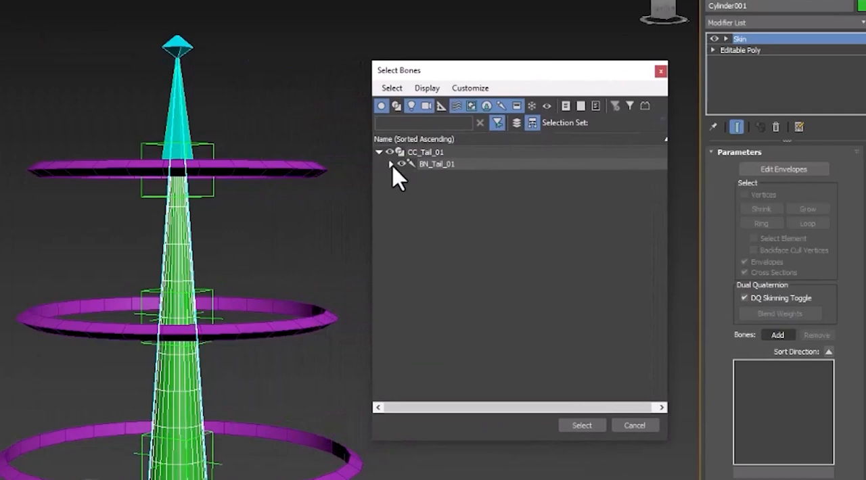
left_click(391, 163)
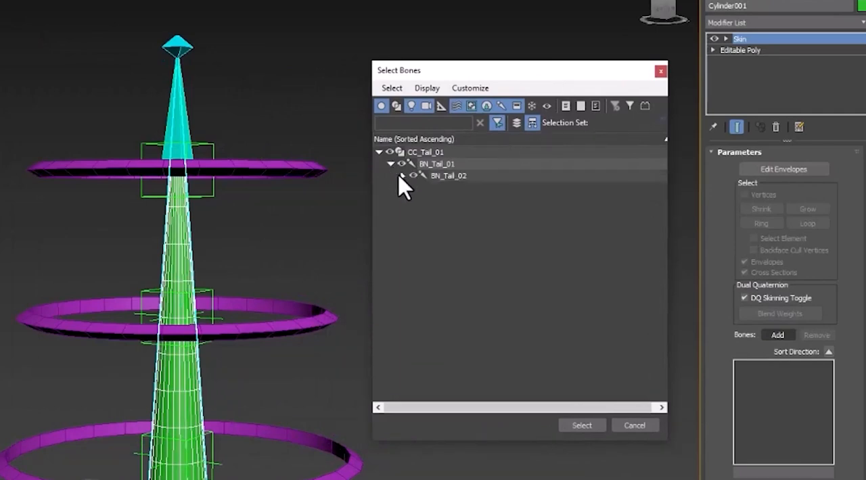
left_click(402, 175)
left_click(413, 187)
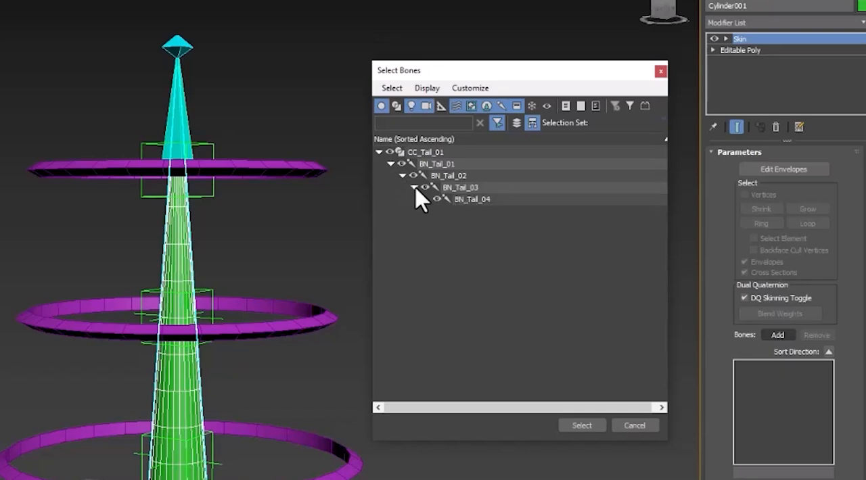
left_click(425, 199)
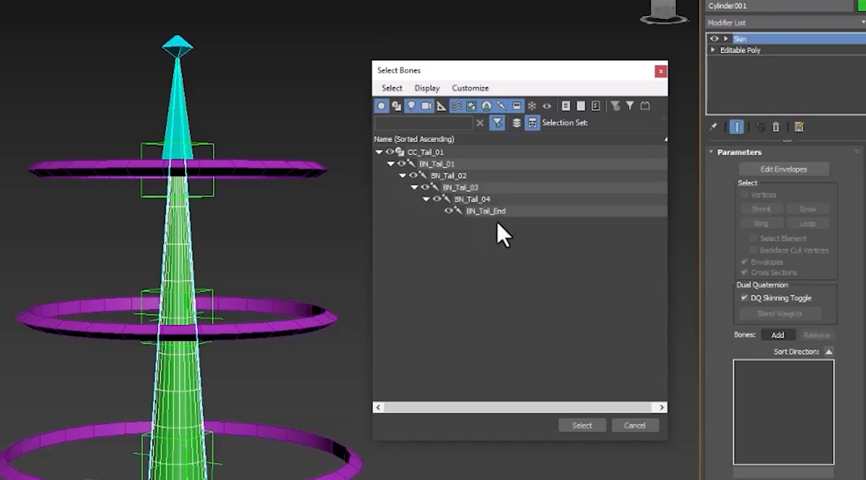
left_click_drag(484, 199, 459, 163)
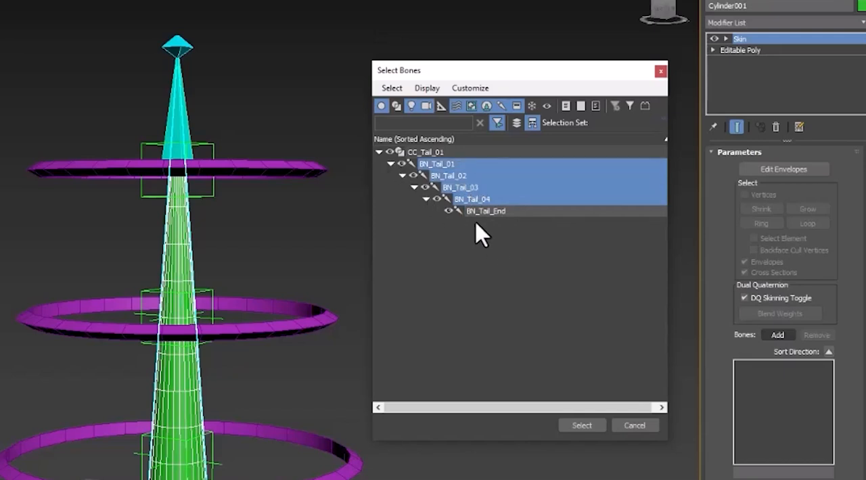
left_click(582, 426)
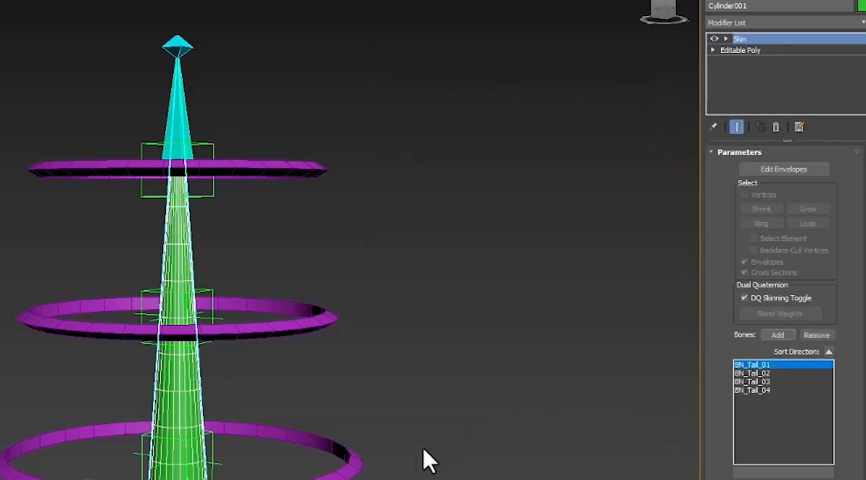
Adjust the rotate gizmo's size and test-rotate the second control ring from the base, cancelling the rotation
left_click(356, 466)
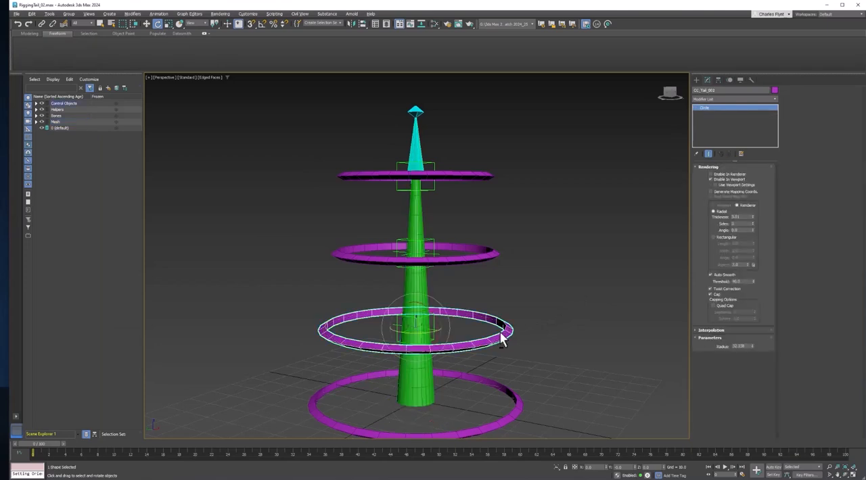
middle_click_drag(500, 335, 512, 333, "alt")
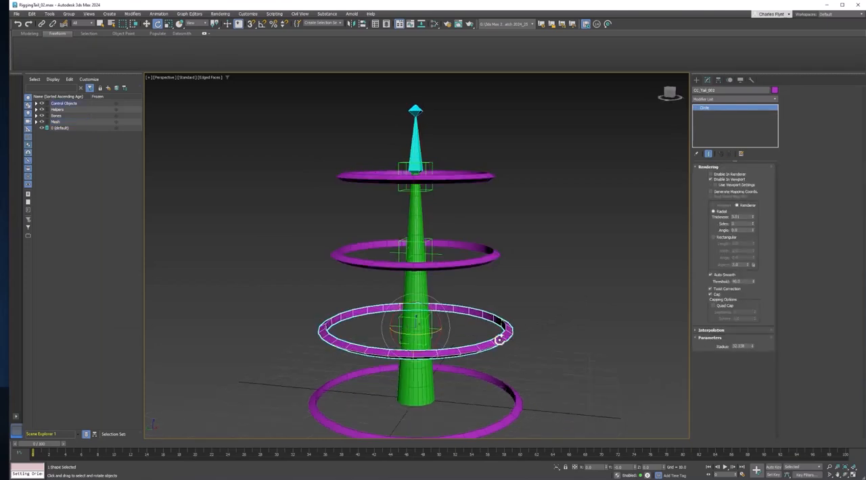
key("equal")
key("equal")
key("equal")
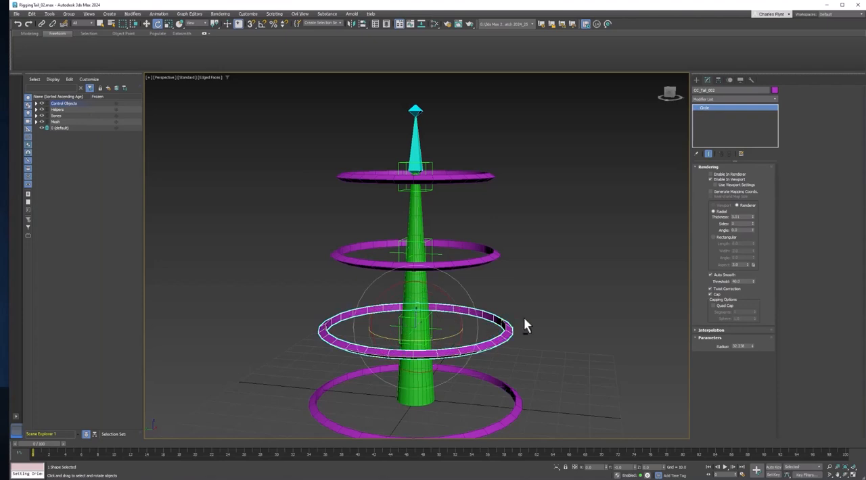
middle_click_drag(523, 323, 516, 328, "alt")
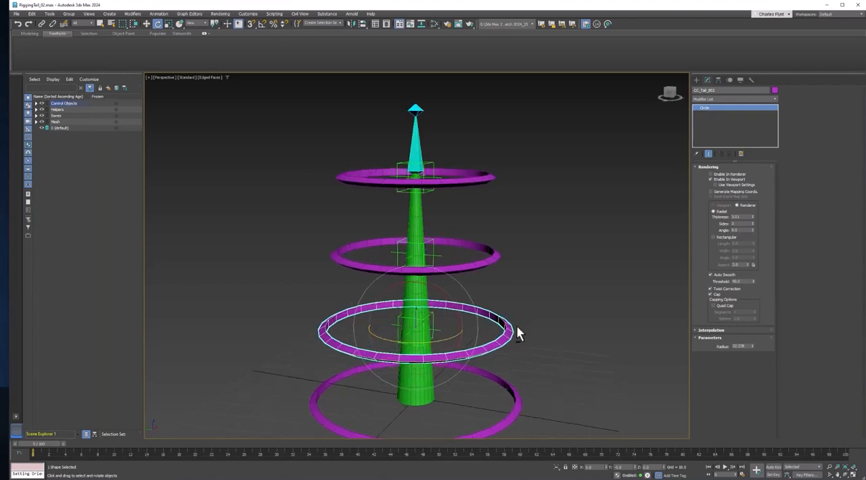
key("minus")
key("minus")
key("minus")
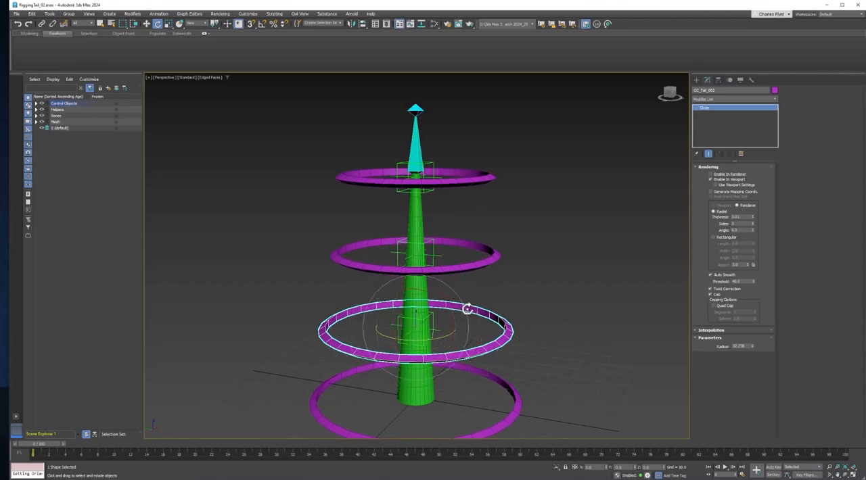
left_click_drag(449, 315, 460, 333)
right_click(460, 333)
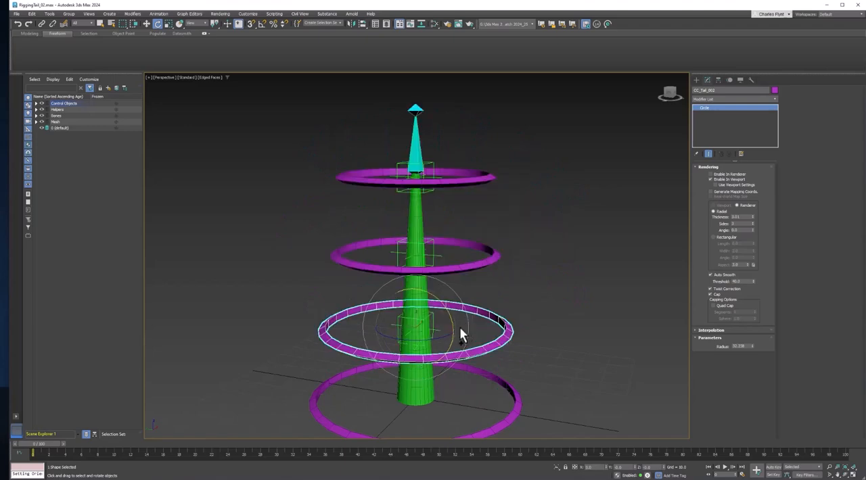
Test-rotate each of the two uppermost control rings in turn, cancelling each rotation
left_click(478, 268)
mouse_move(446, 236)
left_mouse_down()
mouse_move(464, 256)
mouse_move(449, 237)
mouse_move(458, 247)
left_mouse_up()
right_click(460, 243)
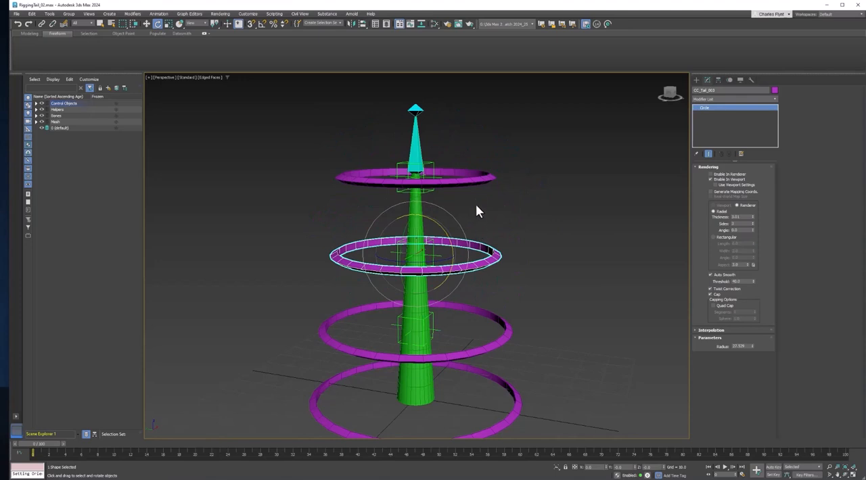
left_click(453, 170)
mouse_move(451, 159)
left_mouse_down()
mouse_move(469, 196)
mouse_move(441, 151)
left_mouse_up()
right_click(441, 152)
Test-rotate the three upper control rings together and undo the rotation
middle_click_drag(481, 238, 509, 200, "alt")
left_click_drag(553, 344, 552, 346)
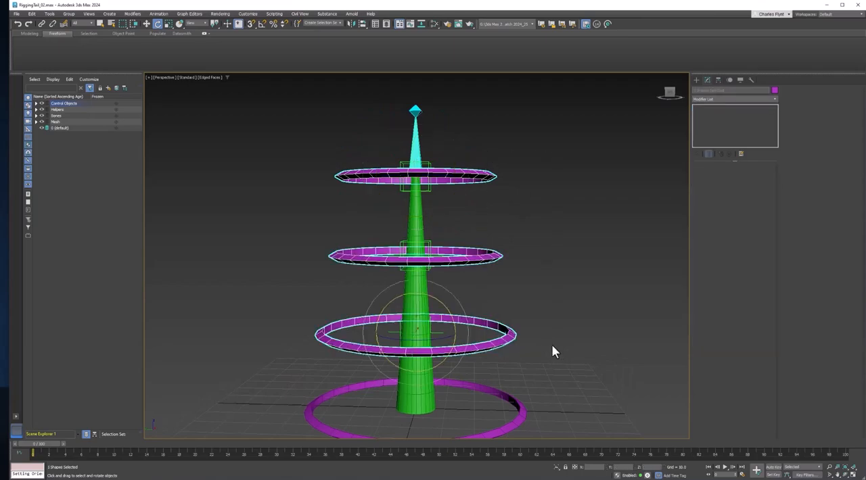
left_click_drag(442, 304, 418, 302)
key("ctrl+z")
Hide the Bones and Helpers layers and check the tail's bend by temporarily rotating the three upper rings together
left_click(41, 116)
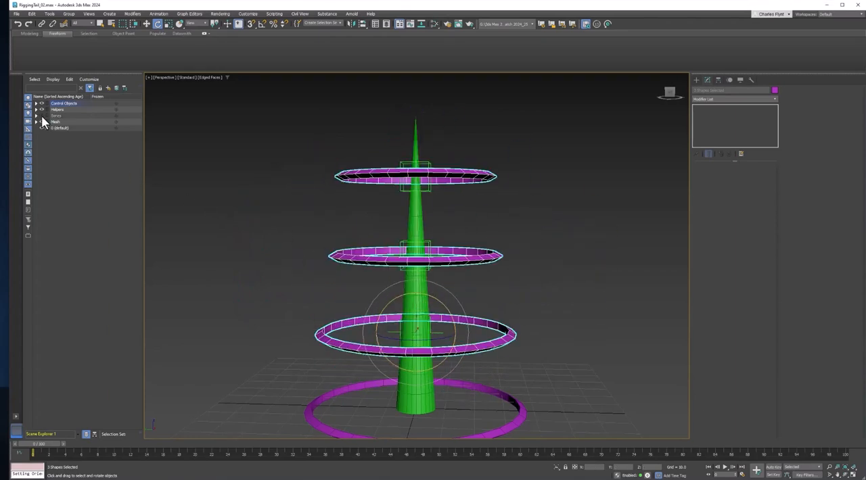
left_click(41, 111)
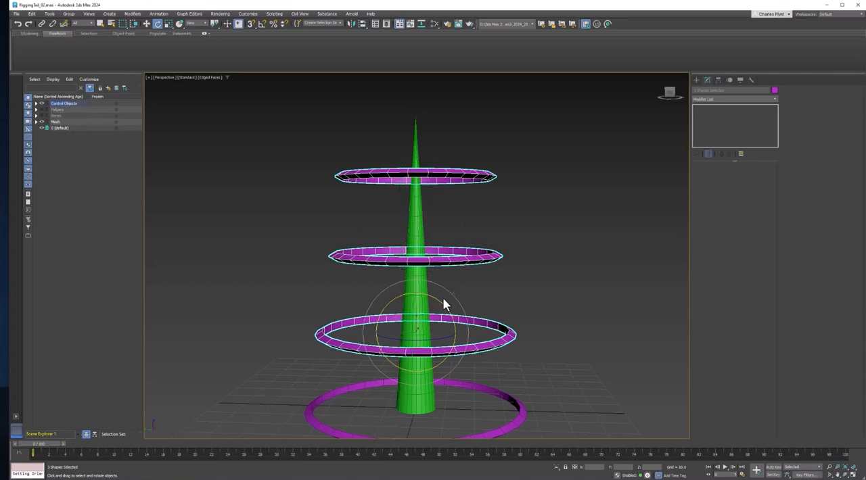
left_click_drag(440, 303, 411, 306)
right_click(412, 306)
Apply a TurboSmooth modifier above Skin on the tail cylinder and inspect the smoothed mesh
left_click(411, 233)
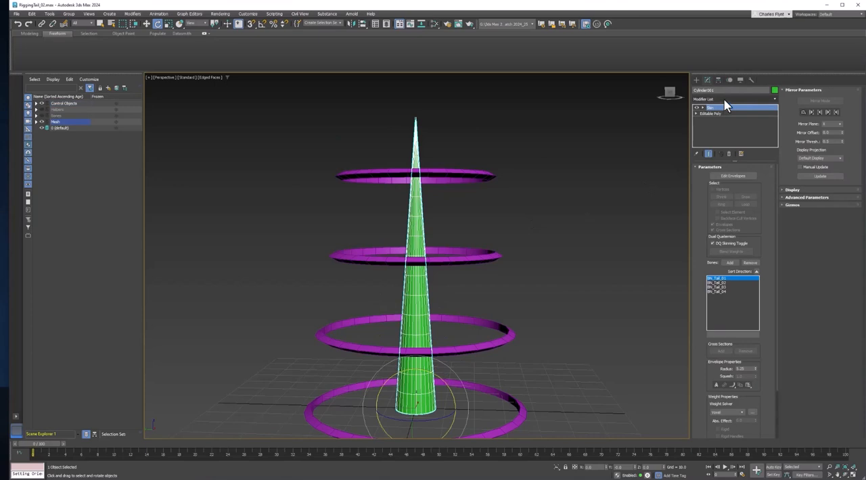
left_click(723, 99)
scroll(732, 392, "down", 13)
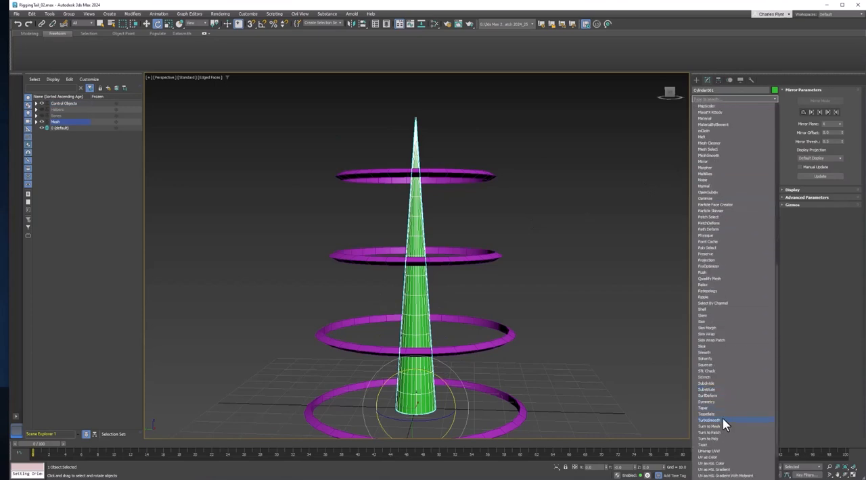
left_click(722, 420)
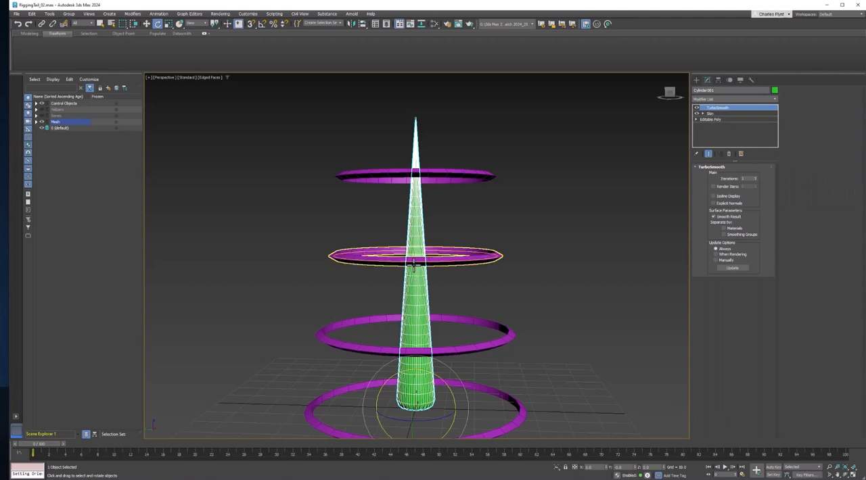
scroll(414, 265, "up", 5)
scroll(414, 265, "down", 5)
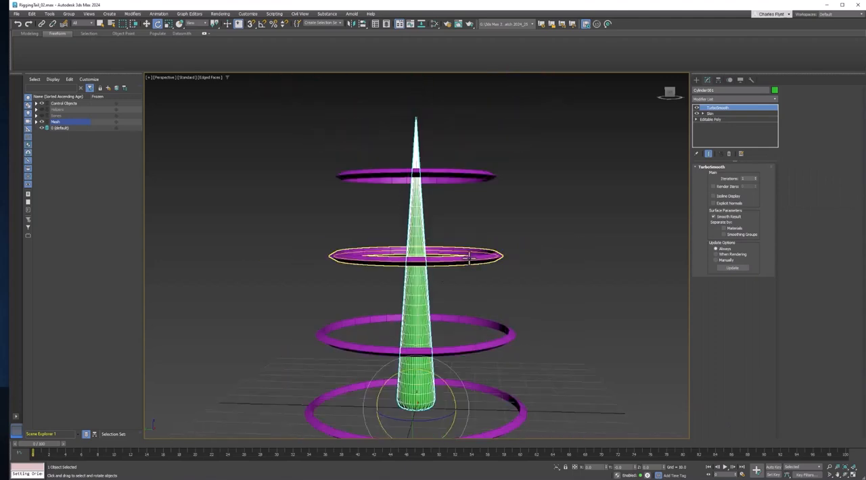
Test the smoothed tail's bend by rotating the three upper control rings together
left_click_drag(553, 383, 555, 355)
left_click(518, 230)
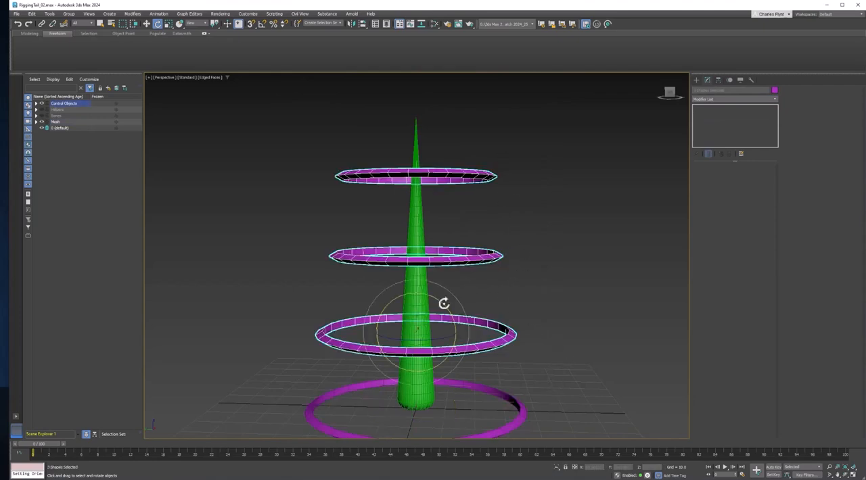
left_click_drag(442, 304, 502, 288)
Delete the TurboSmooth modifier from the tail cylinder
left_click(420, 213)
right_click(703, 108)
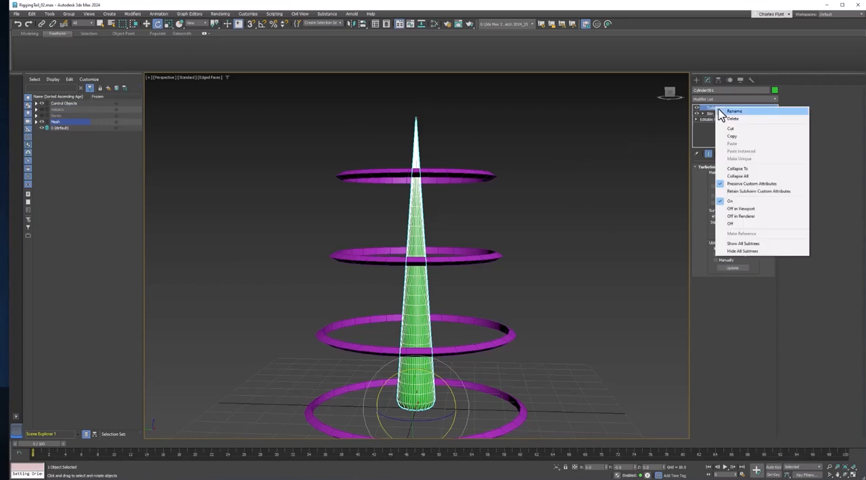
left_click(722, 121)
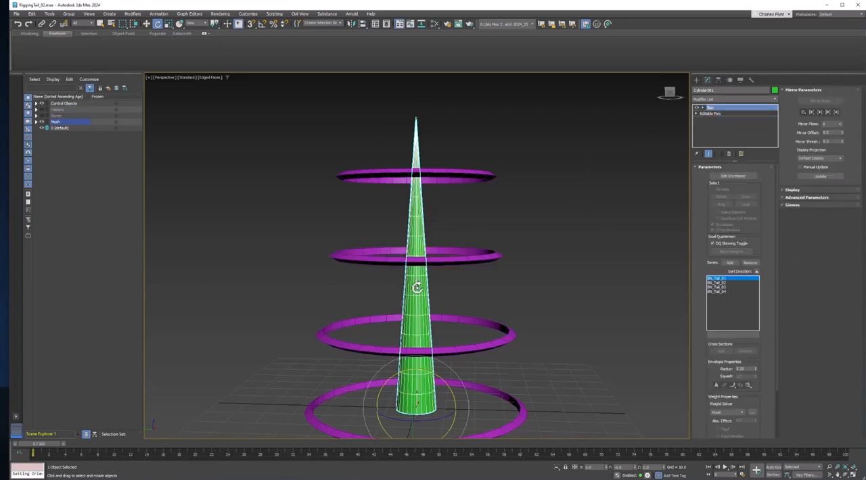
Turn on envelope editing for the tail's Skin modifier and focus on BN_Tail_01's weight blend around the second ring
middle_click_drag(412, 280, 420, 258)
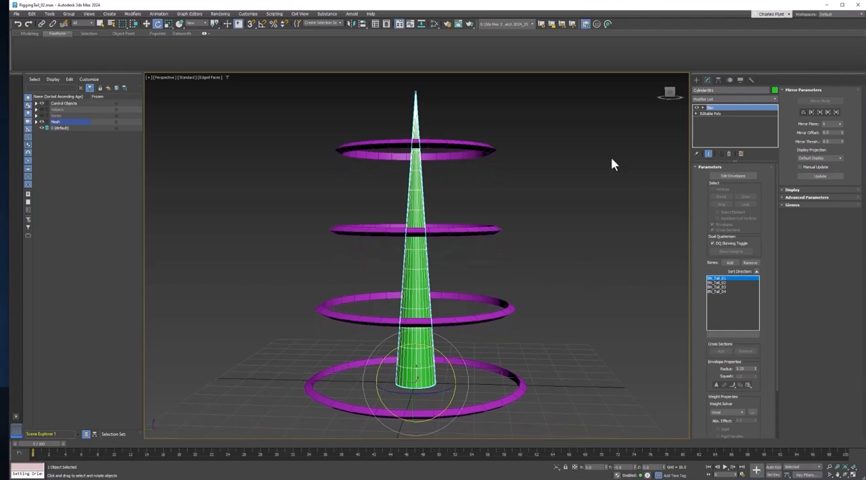
left_click(738, 176)
scroll(437, 300, "up", 6)
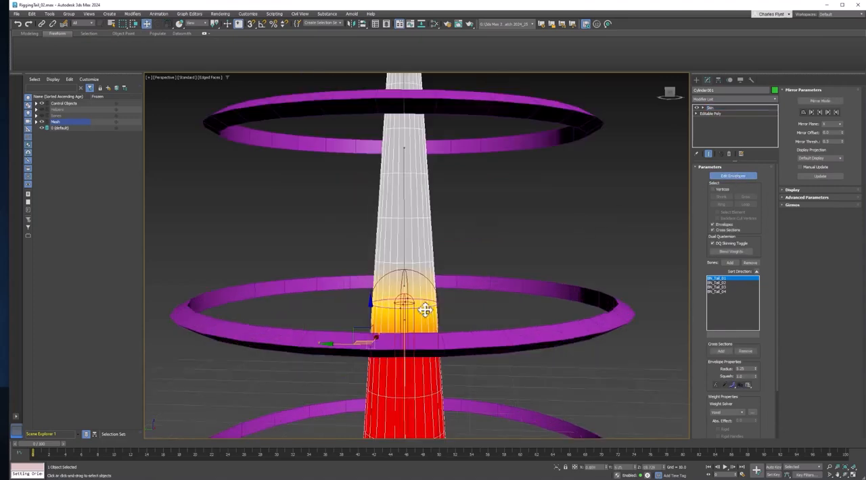
Review BN_Tail_01's weight blend along the tail and turn off envelope editing
mouse_move(428, 274)
middle_mouse_down("alt")
mouse_move(423, 282)
mouse_move(389, 287)
mouse_move(433, 281)
mouse_move(427, 276)
middle_mouse_up("alt")
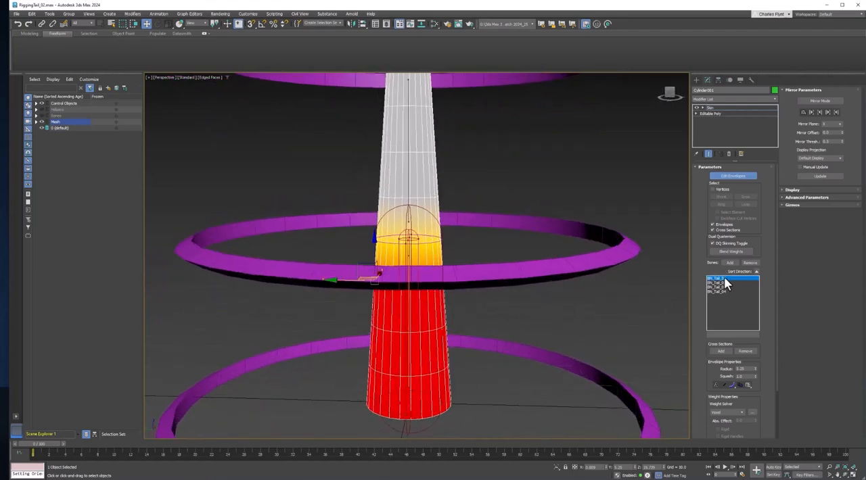
scroll(536, 293, "down", 4)
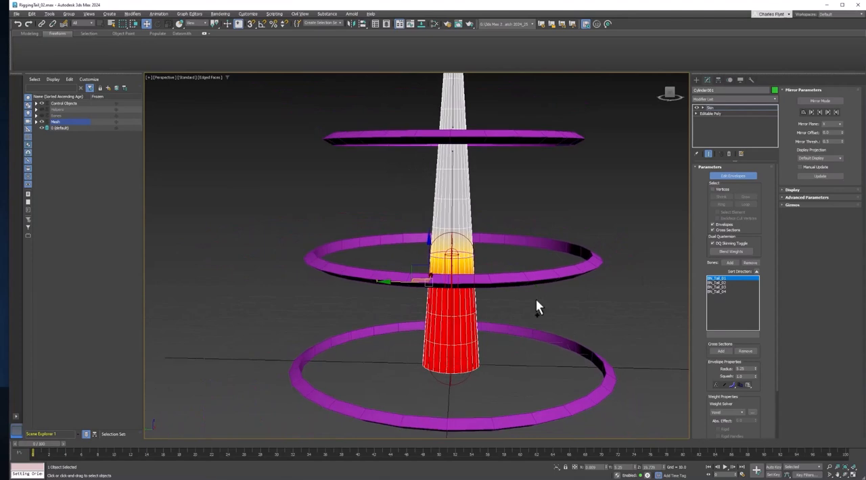
middle_click_drag(536, 299, 519, 323, "alt")
scroll(528, 309, "down", 1)
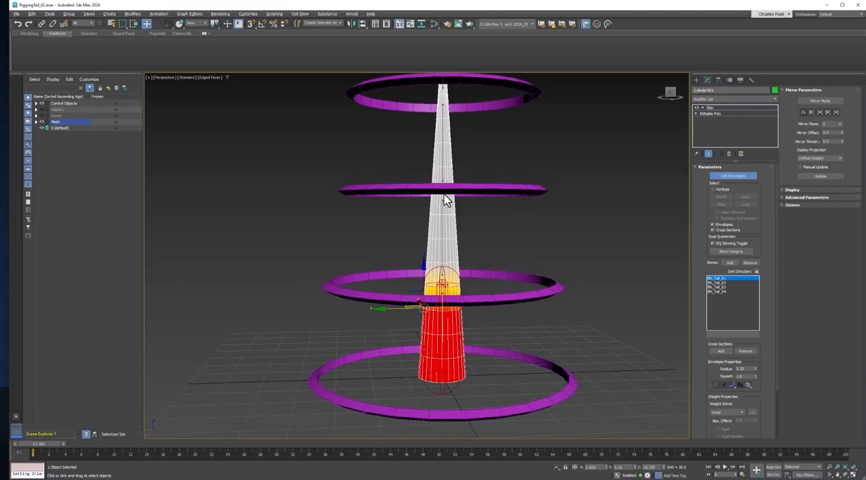
left_click(734, 178)
middle_click_drag(485, 252, 472, 268)
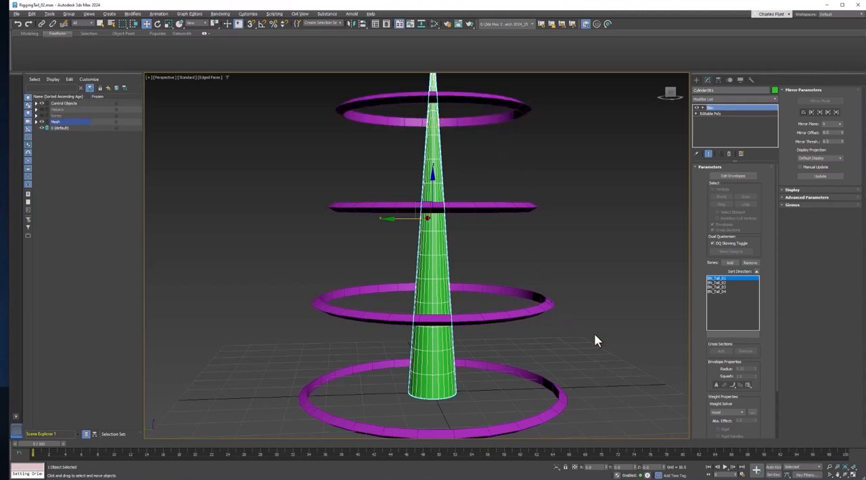
With Auto Key on, key a bend at frame 8 by rotating the three upper control rings together
left_click(773, 467)
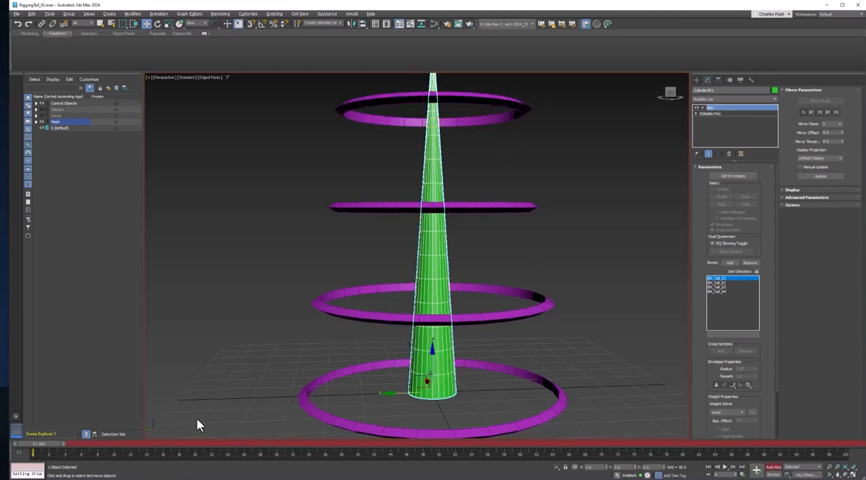
left_click_drag(46, 442, 110, 446)
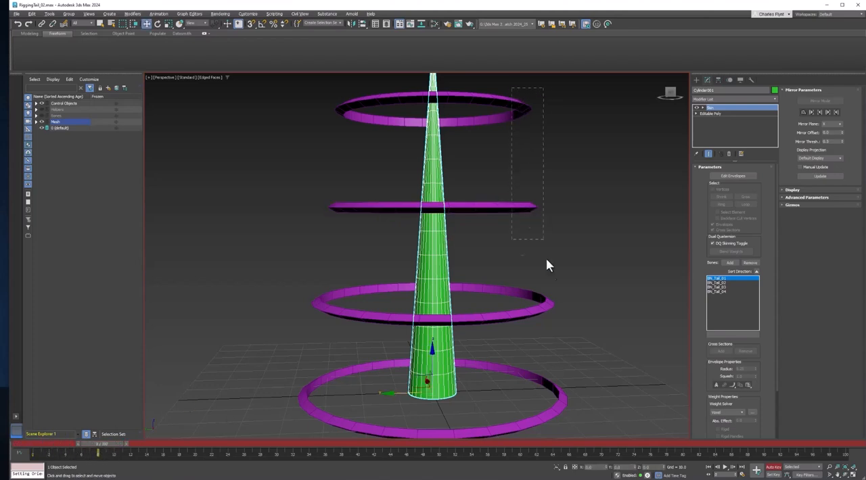
left_click_drag(546, 259, 558, 321)
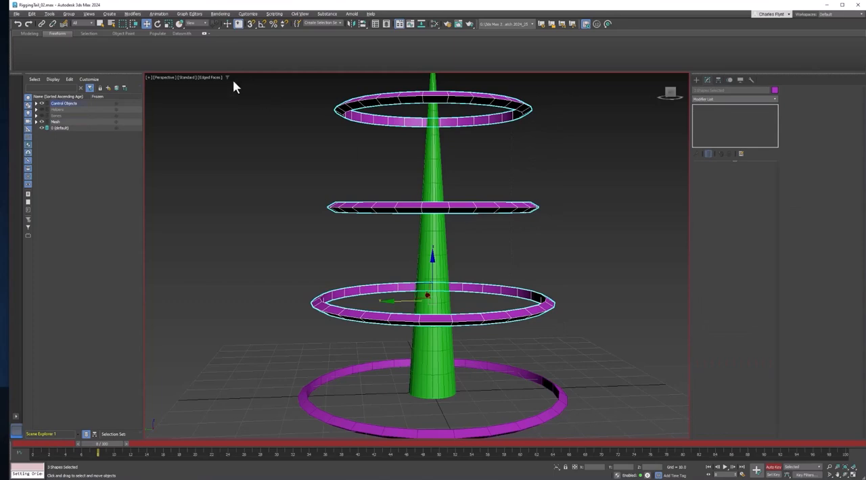
left_click(157, 24)
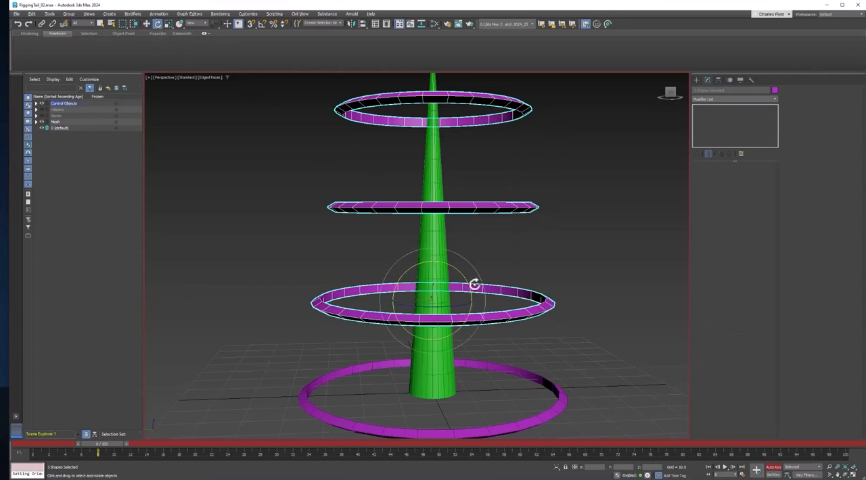
mouse_move(475, 284)
middle_mouse_down("alt")
mouse_move(442, 294)
mouse_move(457, 283)
middle_mouse_up("alt")
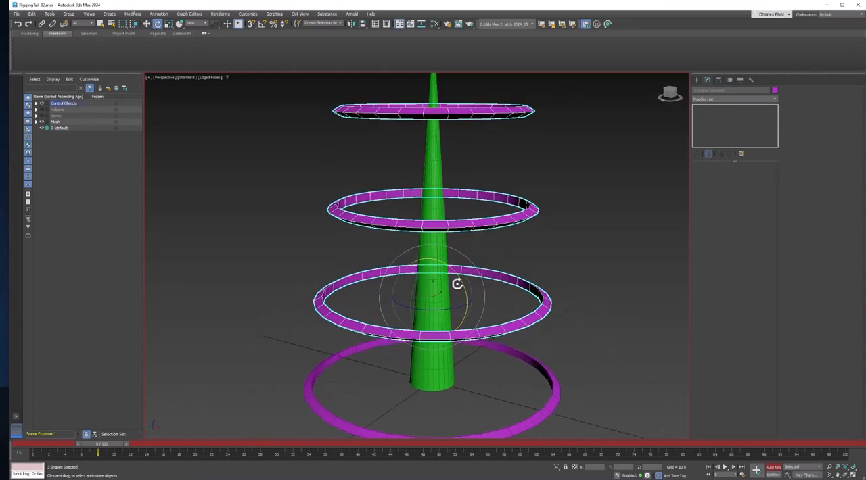
left_click_drag(458, 276, 479, 302)
middle_click_drag(497, 299, 518, 300, "alt")
Turn off Auto Key and scrub the timeline from frame 0 to frame 8 to preview the tail's bend
left_click_drag(115, 447, 2, 436)
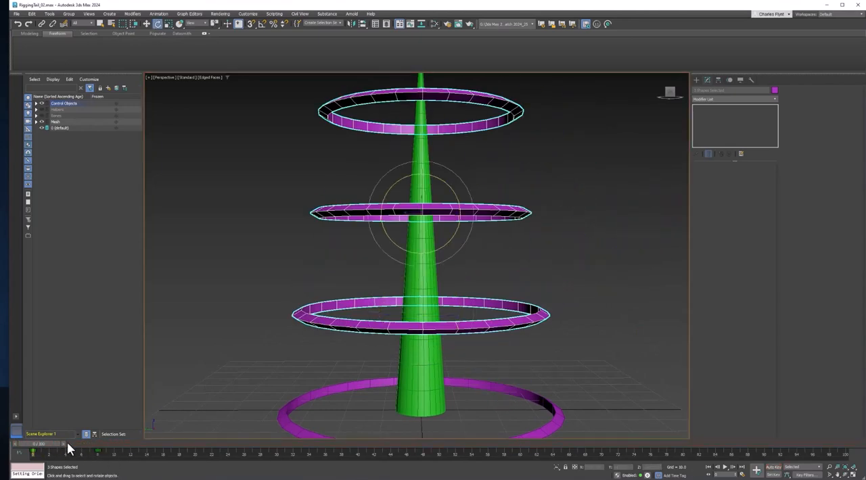
left_click_drag(52, 440, 114, 446)
key("e")
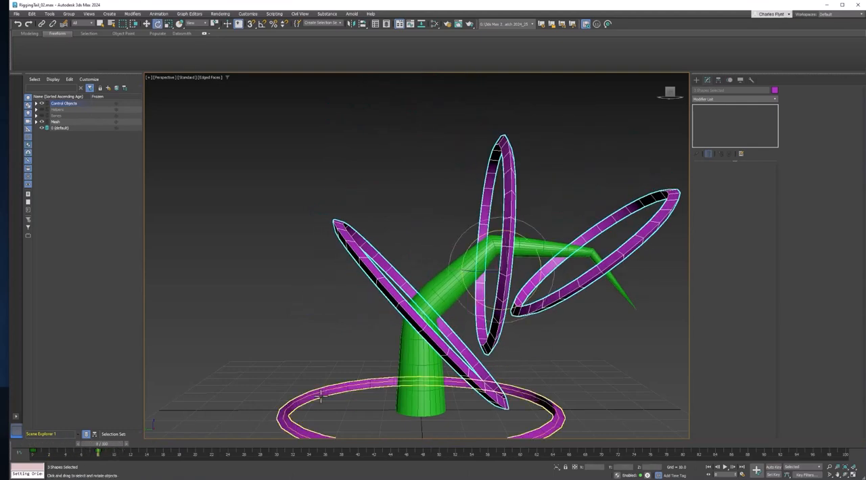
Select the bent tail cylinder and turn on envelope editing for its Skin modifier
left_click(427, 367)
scroll(427, 363, "up", 5)
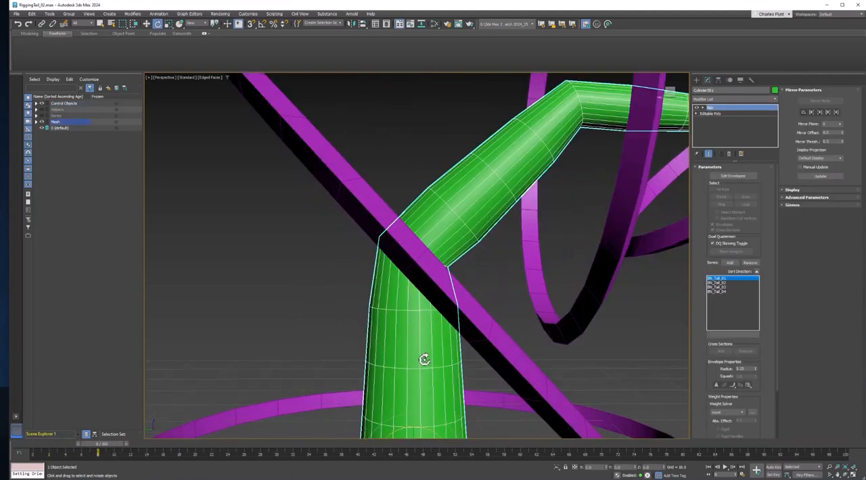
left_click(734, 176)
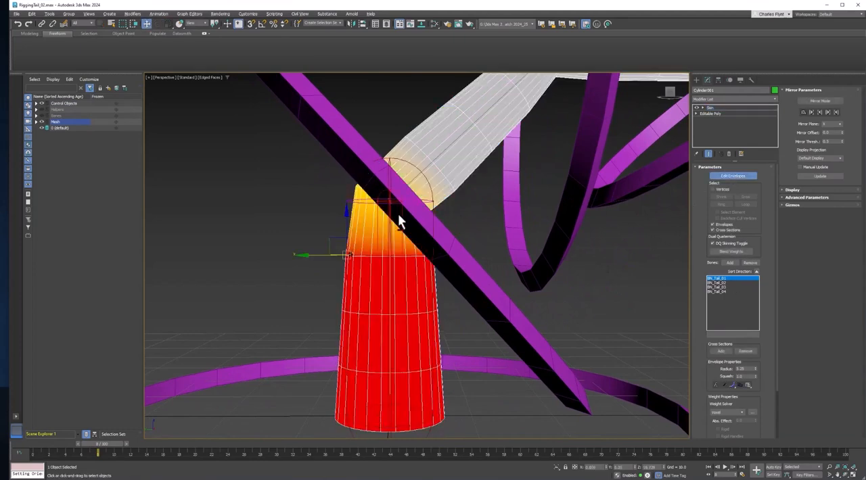
Enlarge BN_Tail_01's outer envelope at its upper end, around the first bend
middle_click_drag(396, 219, 451, 219, "alt")
left_click(432, 201)
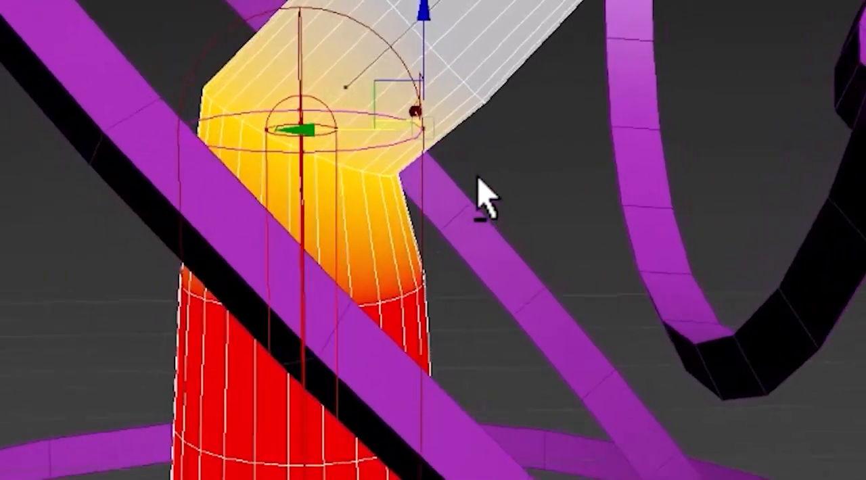
middle_click_drag(479, 191, 433, 151, "alt")
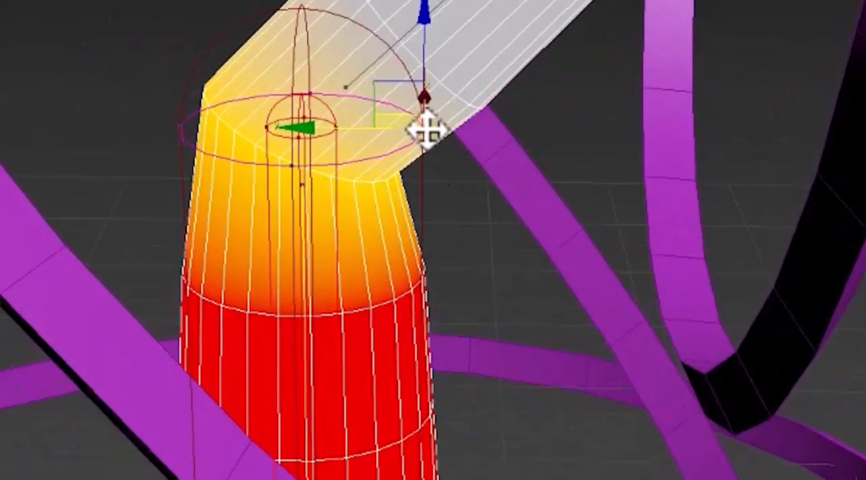
left_click_drag(356, 132, 468, 133)
scroll(467, 133, "down", 5)
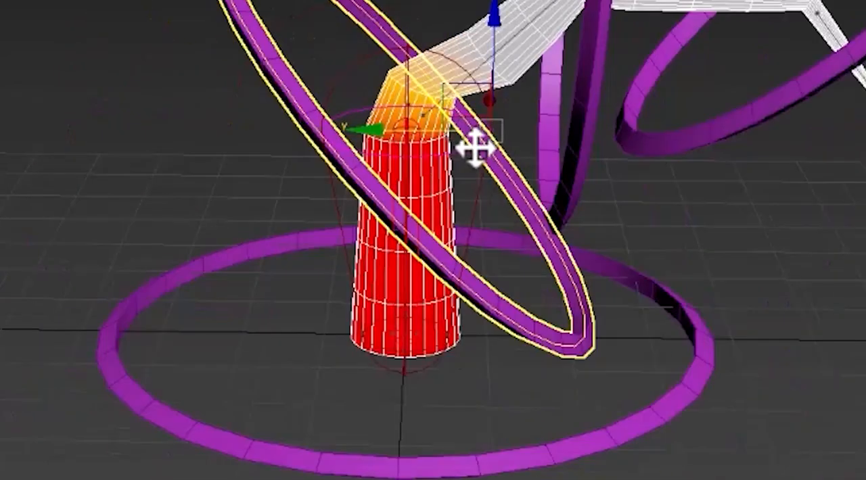
scroll(452, 129, "up", 4)
middle_click_drag(452, 129, 402, 411)
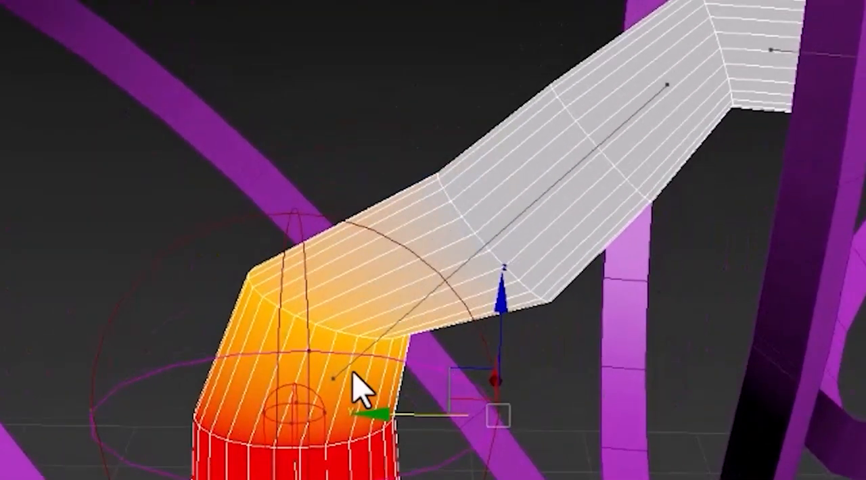
Enlarge BN_Tail_02's outer envelope at its lower end so its weights blend further into the first bend
left_click(666, 81)
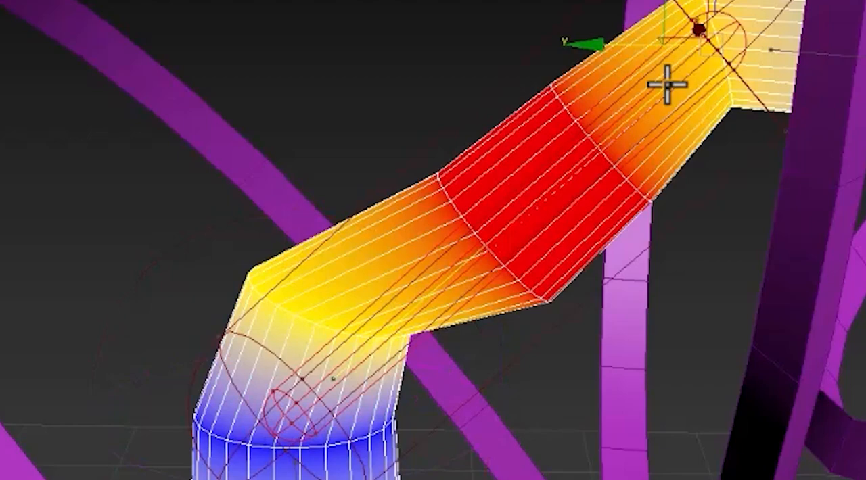
middle_click_drag(607, 171, 598, 196)
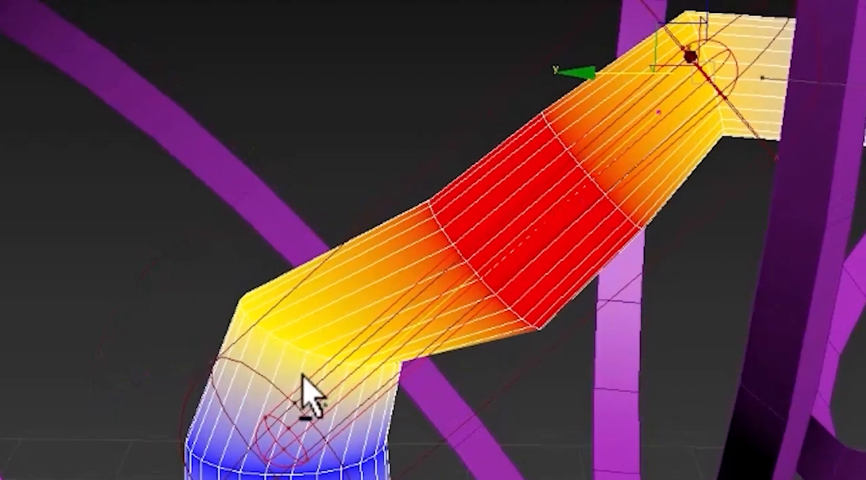
middle_click_drag(305, 396, 357, 364, "alt")
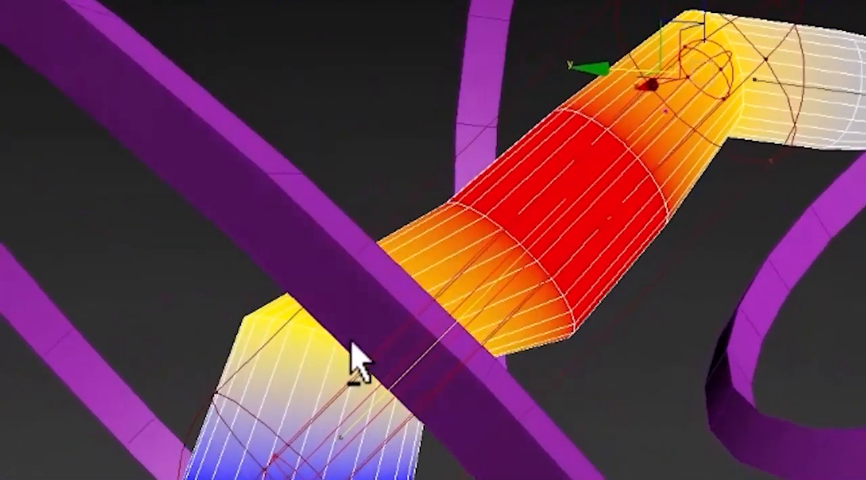
left_click(214, 394)
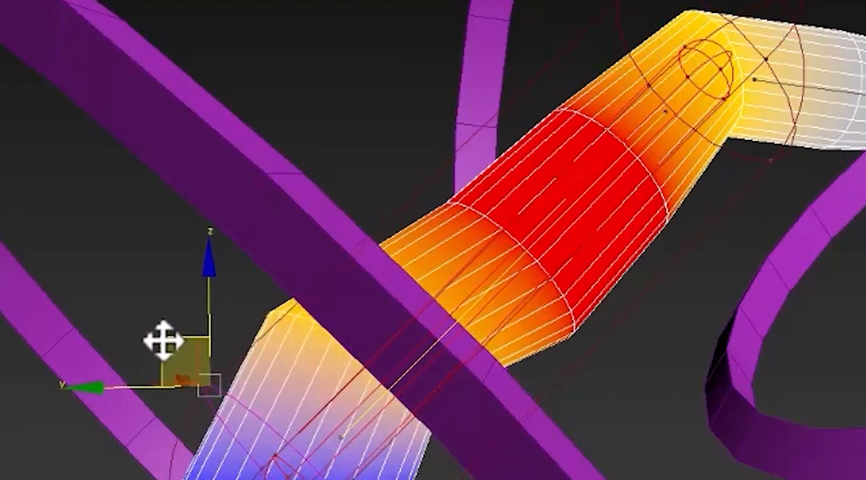
left_click_drag(162, 342, 85, 245)
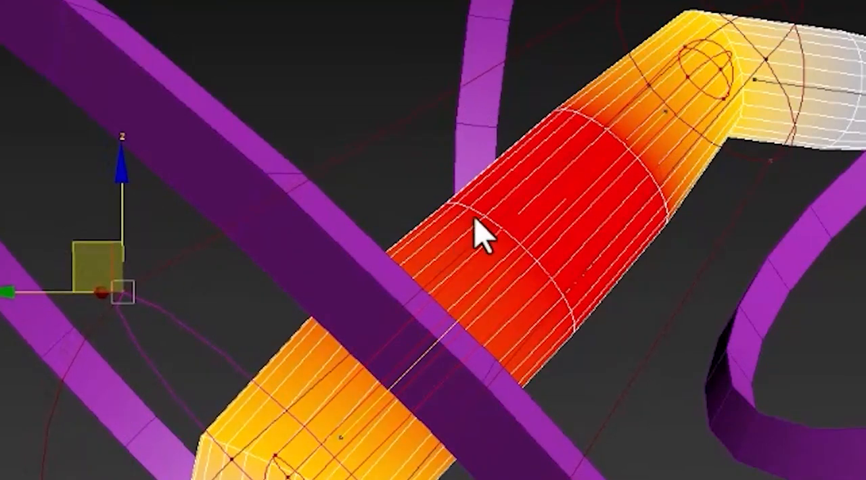
Enlarge BN_Tail_02's outer envelope at its upper end, around the second bend
middle_click_drag(556, 203, 467, 251)
scroll(580, 256, "down", 3)
middle_click_drag(580, 256, 528, 289, "alt")
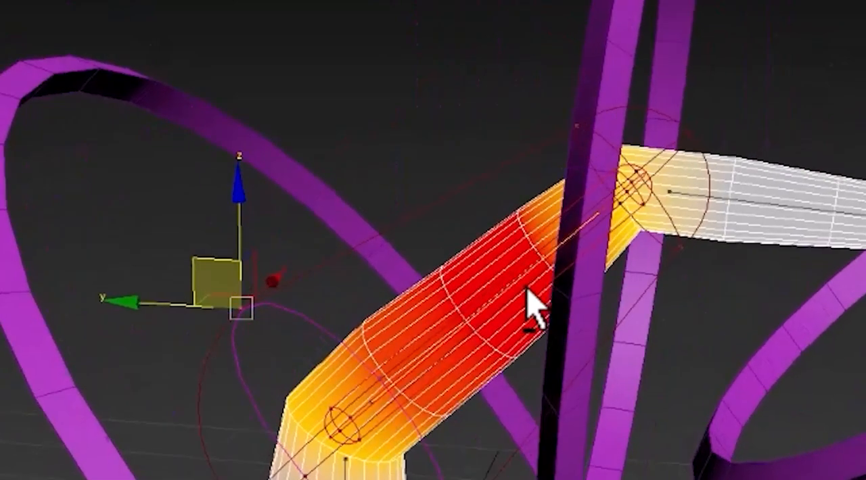
middle_click_drag(575, 247, 545, 357)
scroll(556, 257, "up", 5)
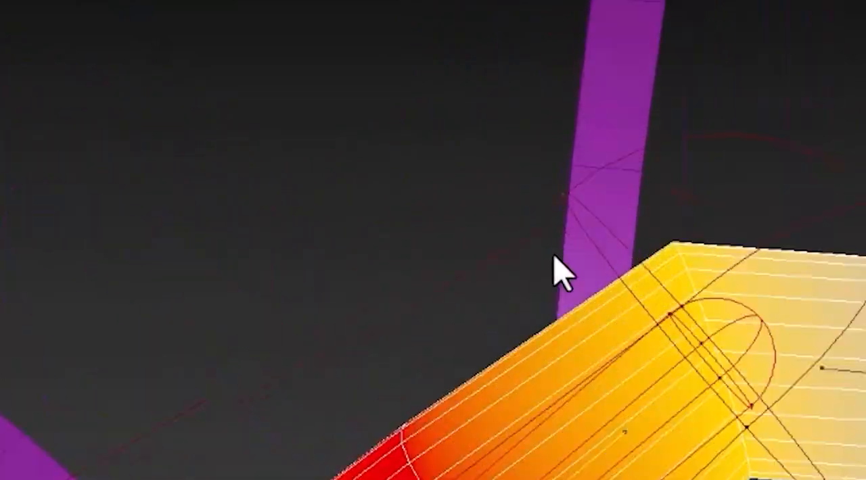
left_click(563, 199)
left_click_drag(516, 149, 441, 57)
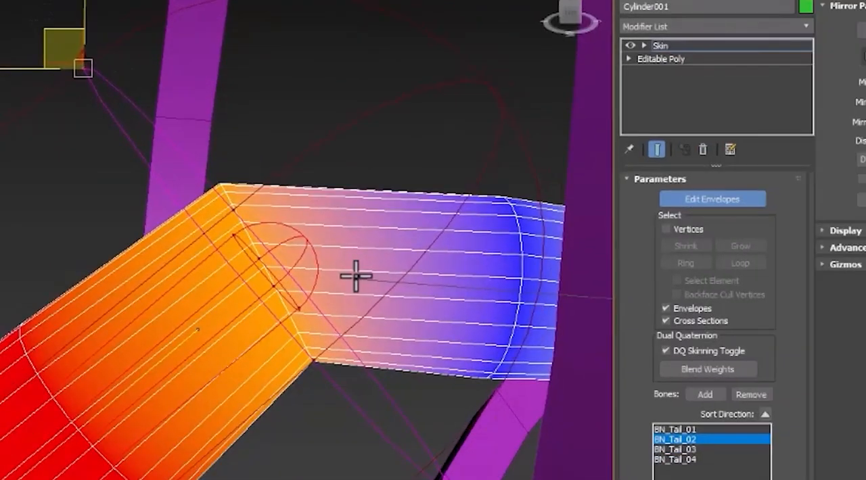
Enlarge BN_Tail_03's outer envelope at both its lower end and its end nearest the tail tip
left_click(356, 276)
left_click(295, 92)
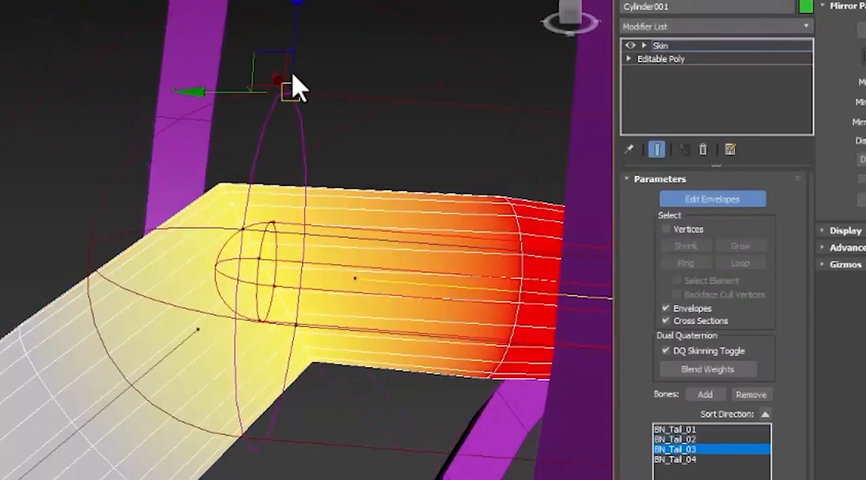
left_click_drag(546, 110, 575, 28)
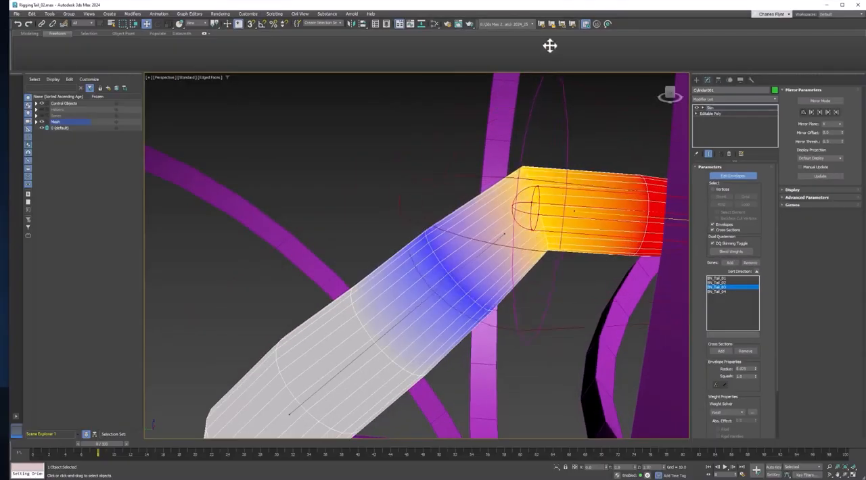
scroll(609, 163, "down", 3)
scroll(608, 162, "down", 3)
middle_click_drag(608, 163, 406, 203)
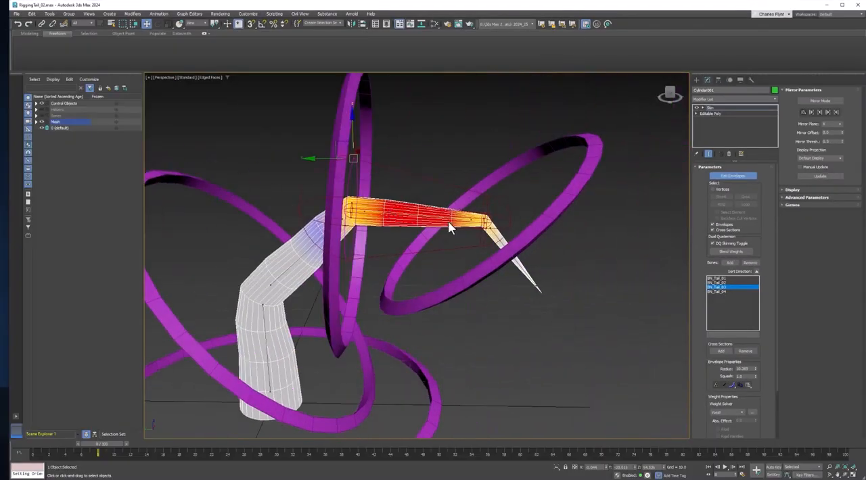
scroll(448, 221, "up", 5)
left_click_drag(544, 140, 545, 79)
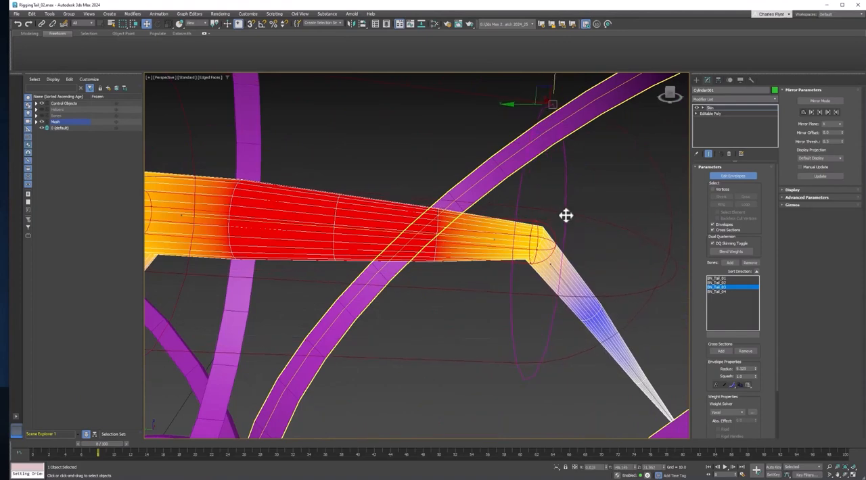
Enlarge BN_Tail_04's outer envelope at its base end, near the last bend
left_click(551, 265)
left_click_drag(582, 181, 822, 134)
scroll(475, 226, "down", 4)
scroll(446, 233, "up", 6)
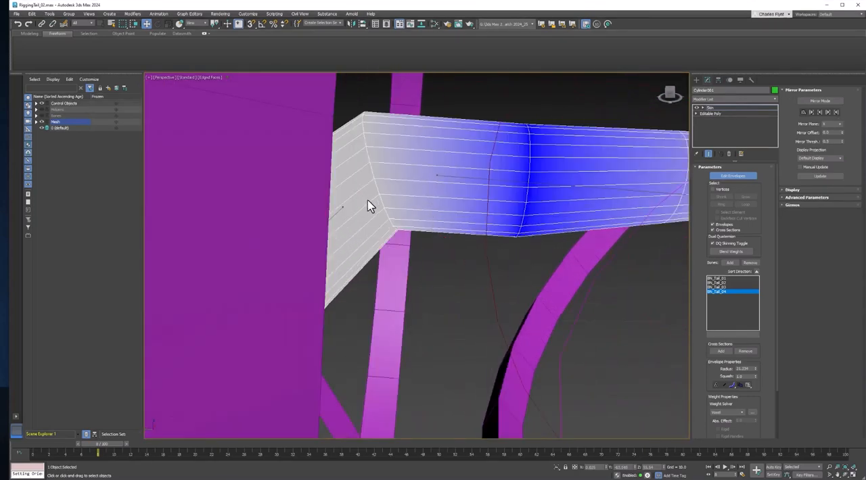
Select BN_Tail_02's envelope and examine its weight blend around the second bend
left_click(342, 209)
scroll(420, 256, "down", 5)
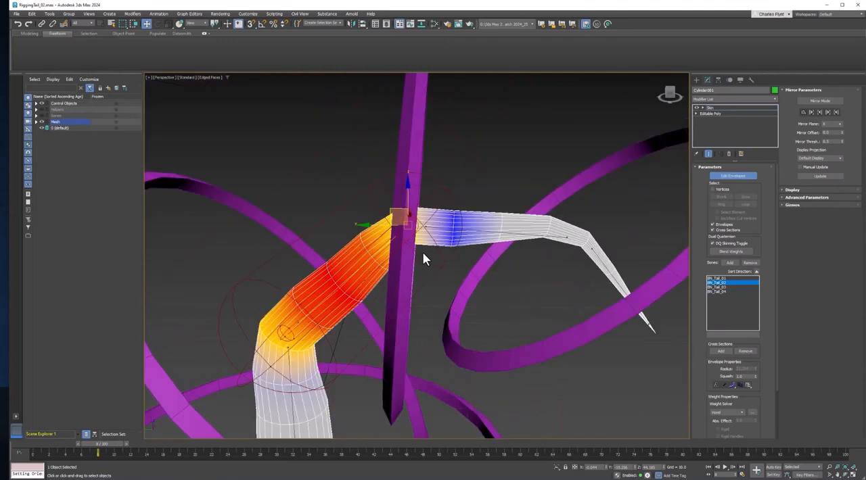
scroll(428, 243, "up", 4)
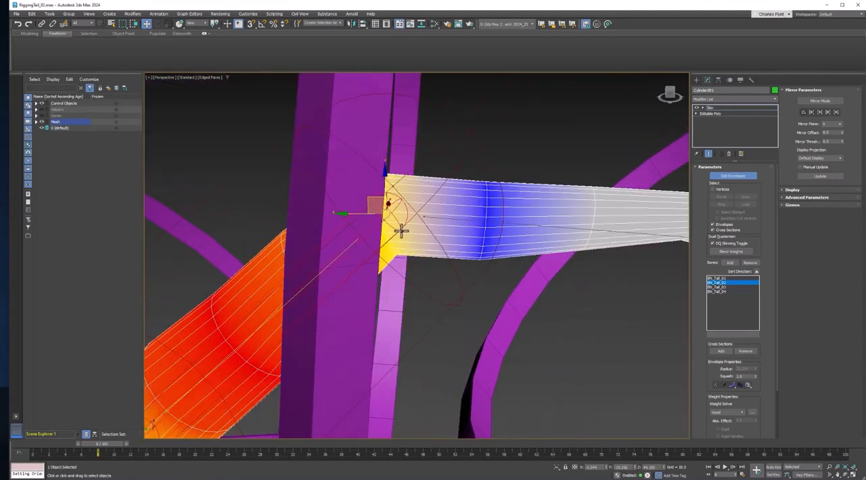
left_click_drag(383, 214, 431, 268)
scroll(492, 256, "down", 4)
middle_click_drag(491, 257, 411, 258)
Enlarge BN_Tail_03's inner envelope at both ends to strengthen its weights along the segment
left_click(467, 250)
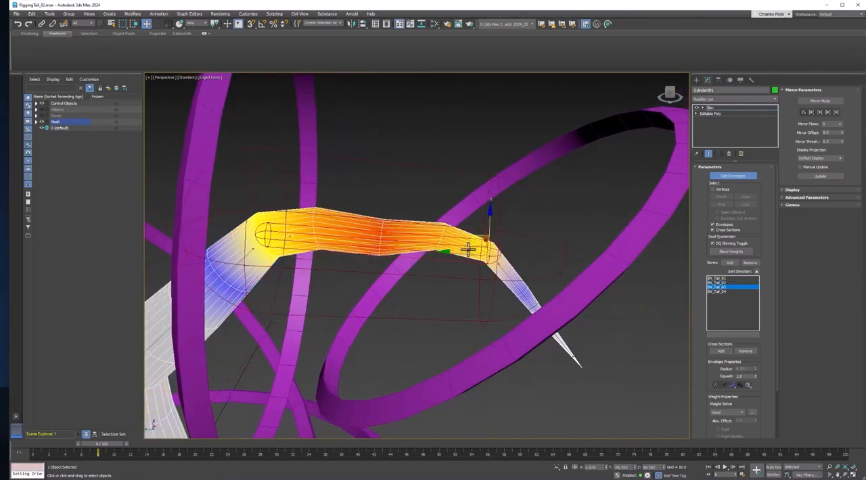
scroll(474, 253, "up", 4)
middle_click_drag(481, 265, 460, 263)
left_click_drag(474, 261, 485, 329)
middle_click_drag(410, 294, 546, 259, "alt")
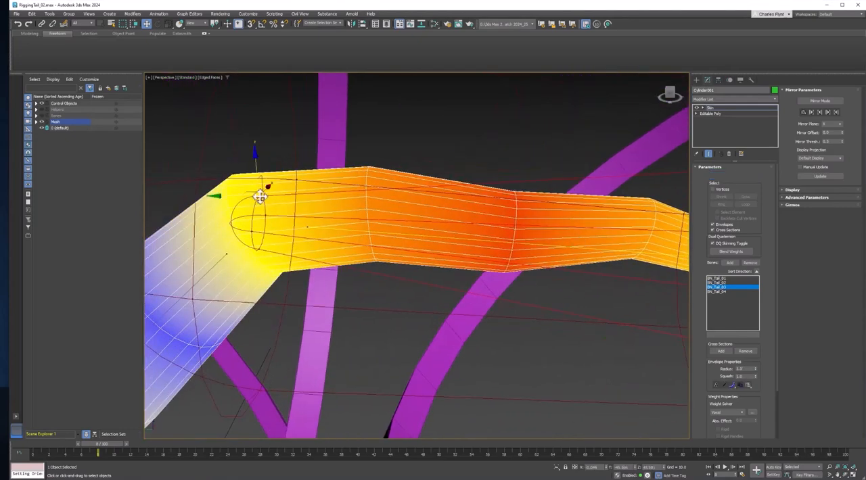
left_click_drag(256, 169, 262, 88)
middle_click_drag(630, 226, 383, 225)
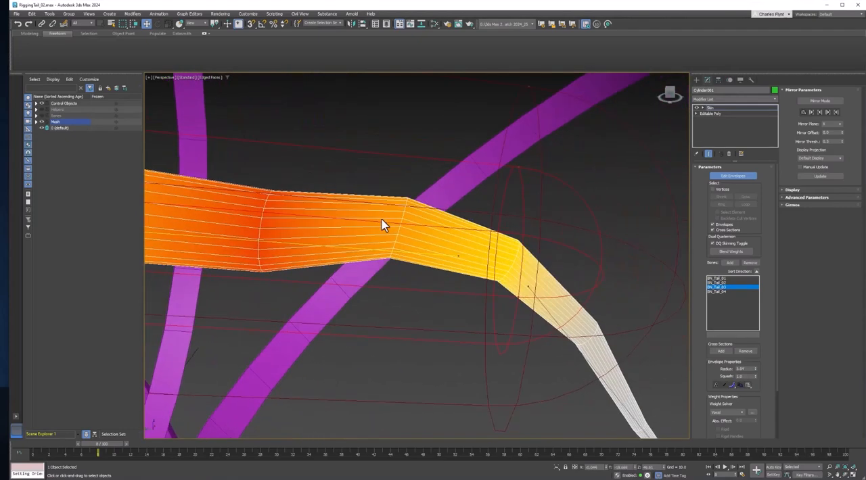
Shrink BN_Tail_04's outer envelope at its base end to limit its influence on the preceding tail segment
left_click(527, 286)
scroll(474, 146, "down", 3)
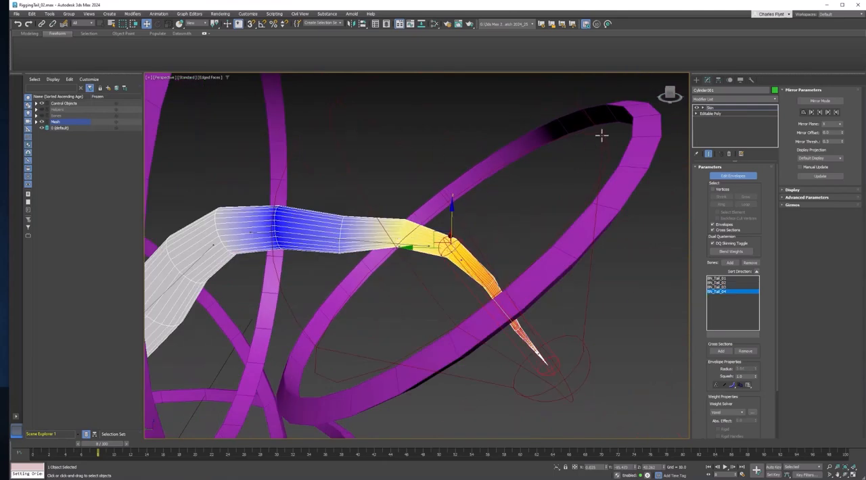
left_click_drag(590, 123, 506, 194)
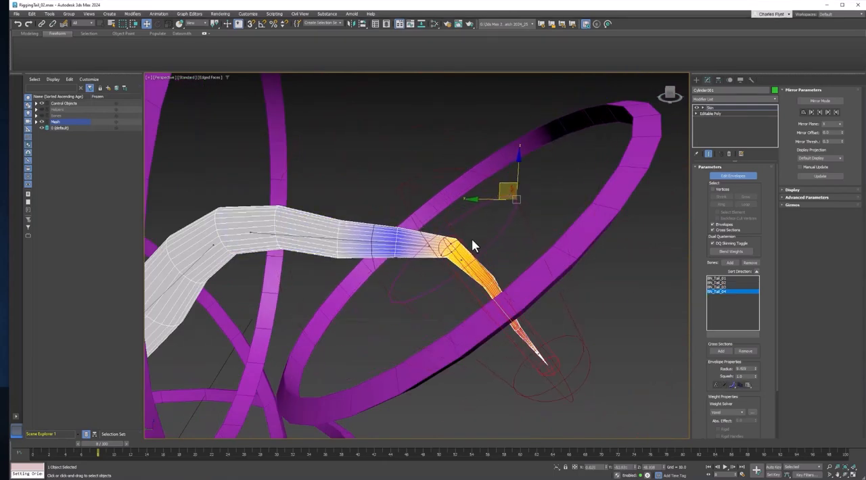
Enlarge BN_Tail_04's outer envelope at its base end so its weights reach across the last bend
scroll(447, 231, "up", 5)
left_click_drag(435, 218, 575, 160)
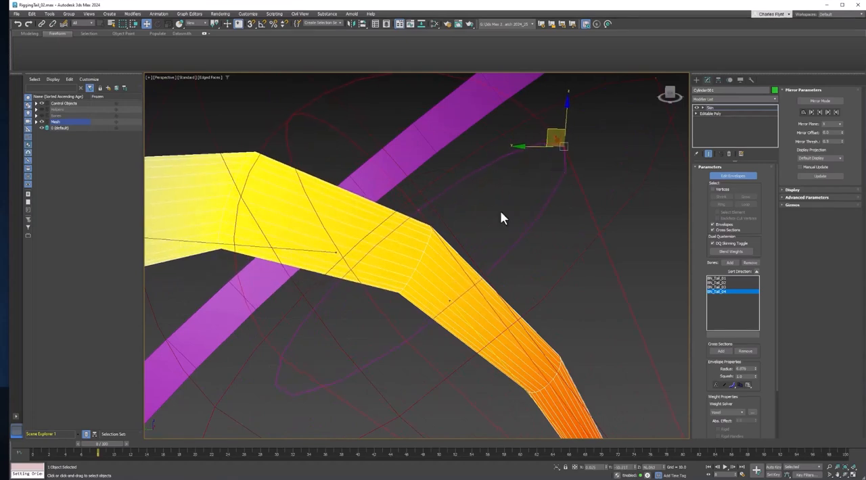
scroll(507, 230, "down", 5)
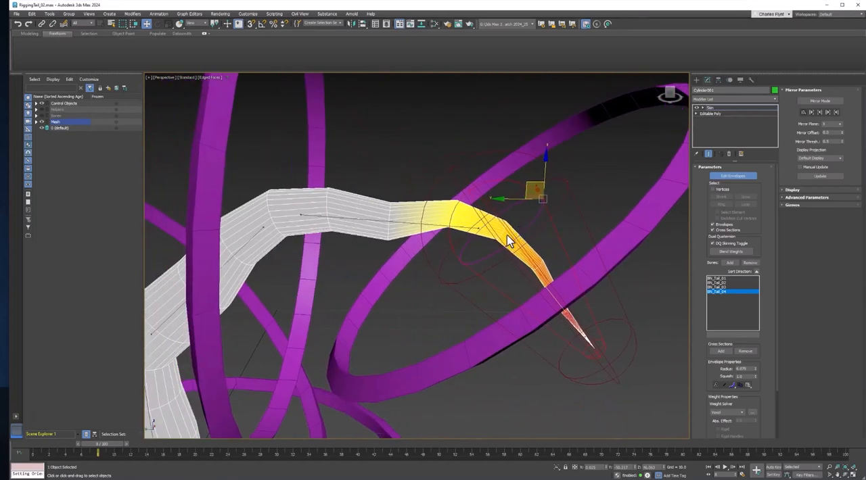
Compare BN_Tail_03's weights at the last bend, then widen BN_Tail_04's base-end outer envelope further for a softer blend
left_click(302, 215)
scroll(482, 233, "up", 4)
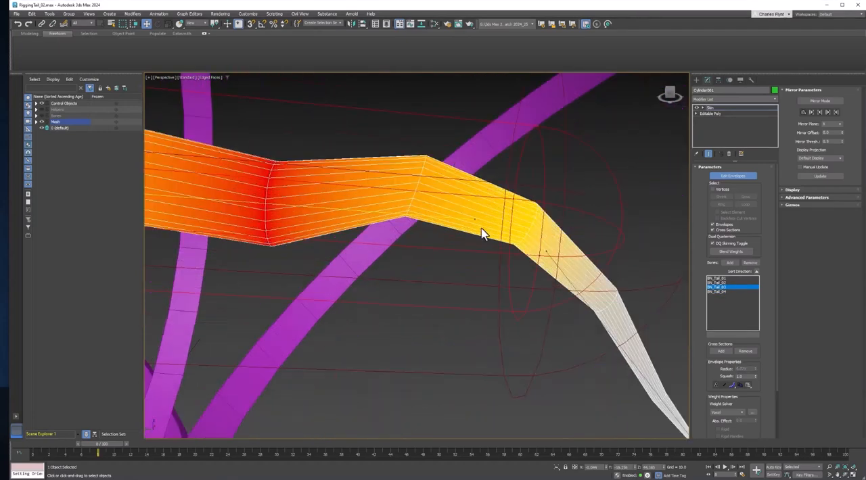
left_click(547, 252)
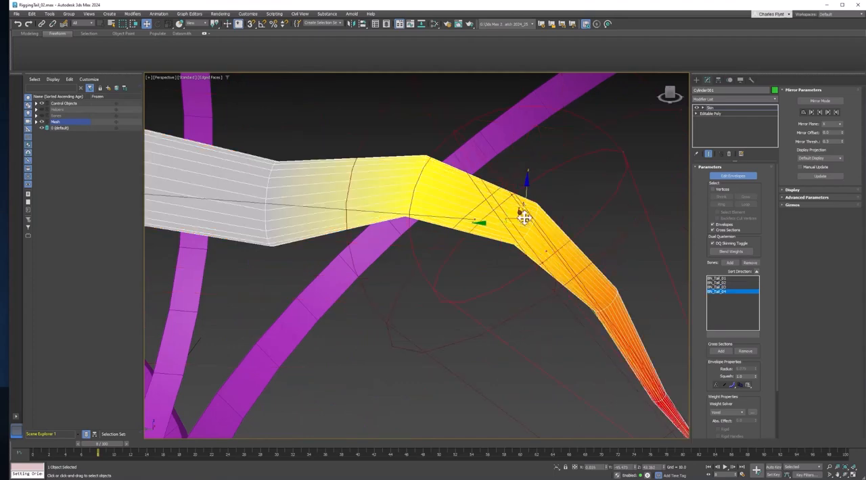
scroll(407, 342, "down", 5)
scroll(495, 268, "up", 5)
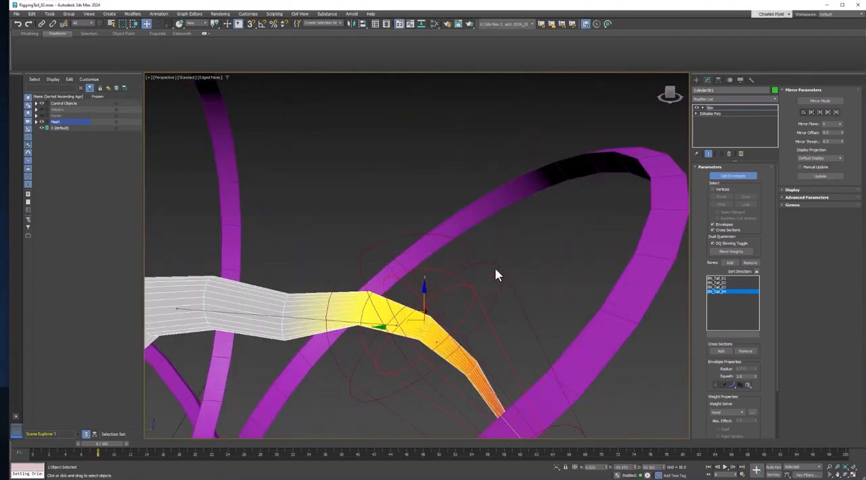
left_click_drag(487, 256, 672, 209)
left_click_drag(463, 287, 495, 284)
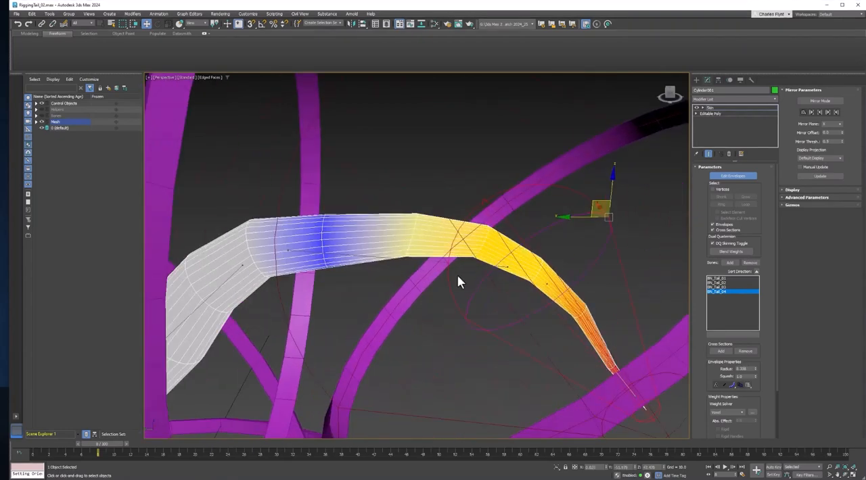
scroll(457, 276, "down", 5)
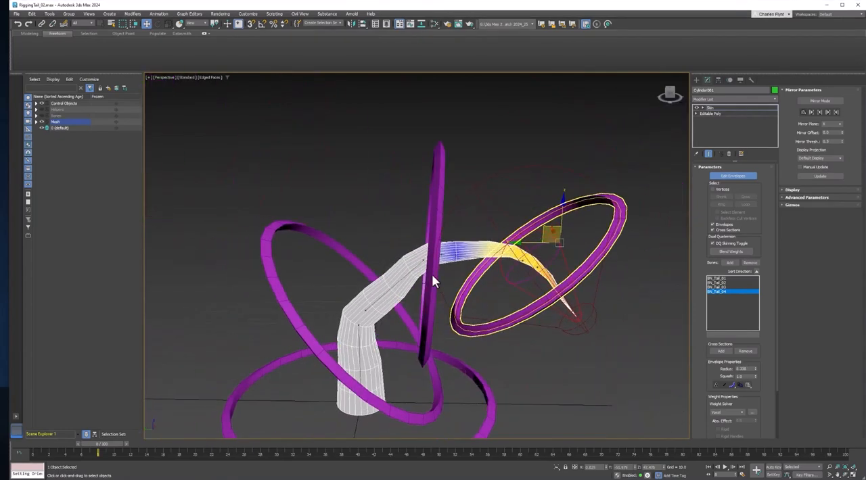
Select BN_Tail_02's envelope and enlarge it at its base end around the first bend
scroll(432, 274, "up", 3)
left_click(415, 250)
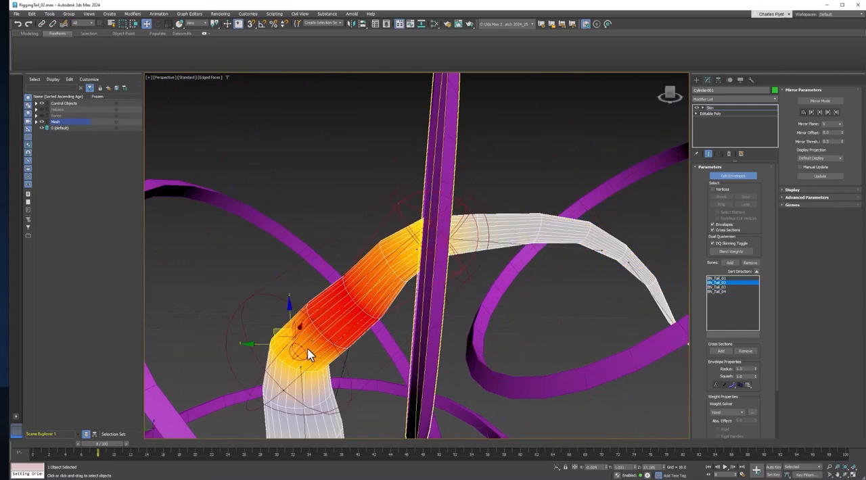
scroll(310, 355, "up", 3)
middle_click_drag(311, 354, 340, 345)
left_click_drag(296, 317, 257, 287)
Enlarge BN_Tail_02's outer envelope at its far end to extend its weights past the second bend
middle_click_drag(454, 118, 390, 177)
left_click(396, 163)
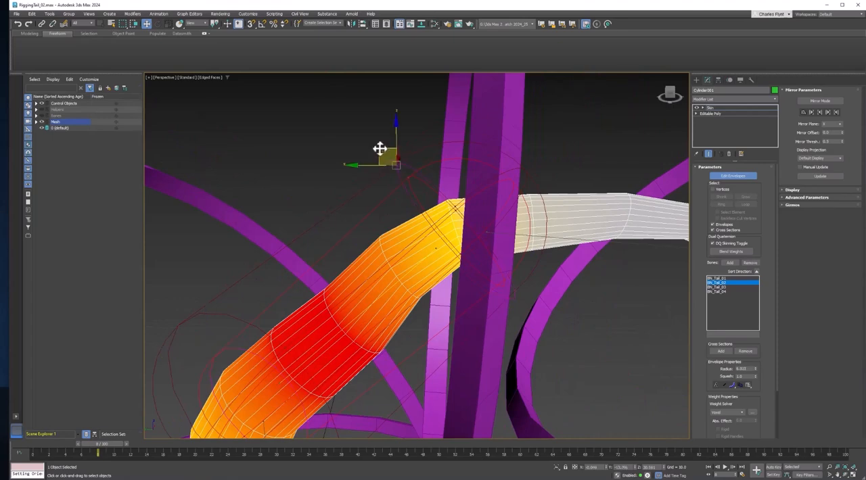
mouse_move(379, 148)
left_mouse_down()
mouse_move(364, 133)
mouse_move(370, 139)
left_mouse_up()
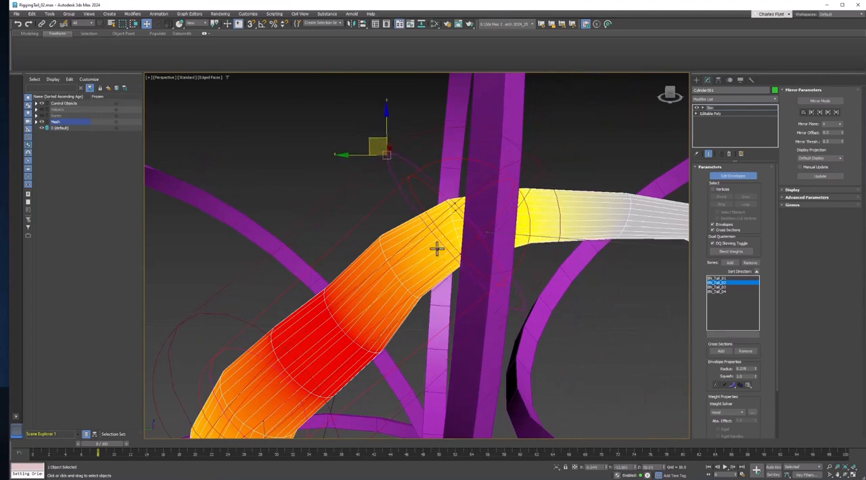
Select BN_Tail_03 and enlarge its outer envelope at its base end around the second bend
left_click(723, 287)
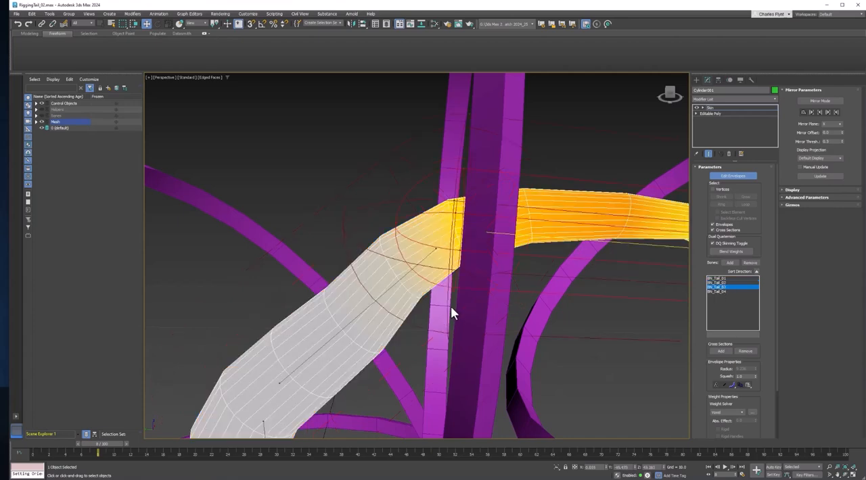
middle_click_drag(455, 111, 442, 127)
left_click_drag(443, 115, 453, 42)
left_click_drag(449, 161, 481, 110)
middle_click_drag(423, 197, 444, 189, "alt")
middle_click_drag(445, 189, 460, 118)
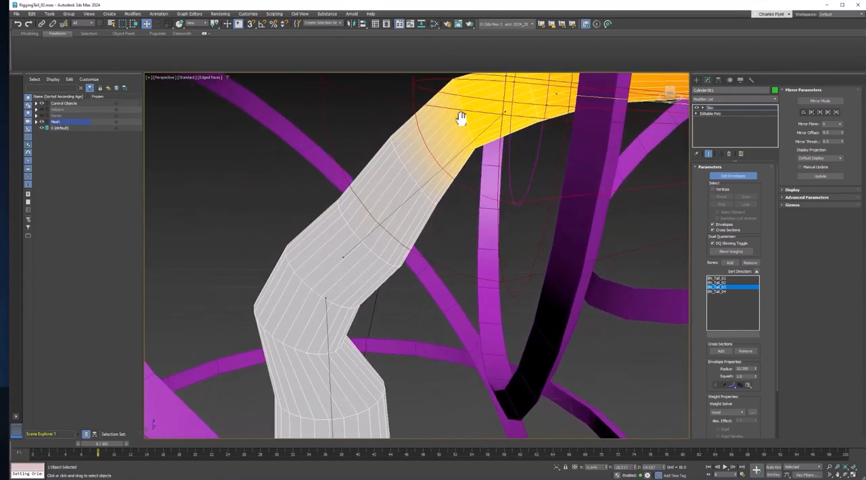
Select BN_Tail_01 and enlarge its outer envelope at the upper end to smooth the first bend
left_click(324, 298)
left_click_drag(400, 276, 540, 279)
scroll(337, 276, "down", 4)
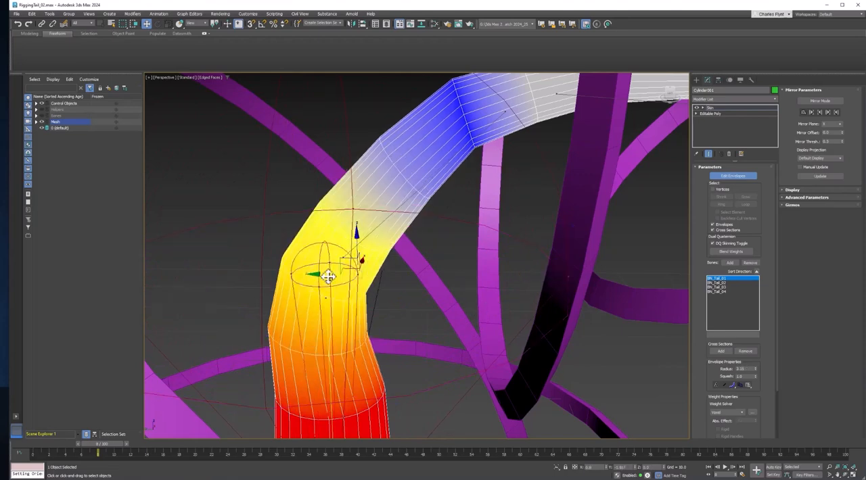
scroll(425, 286, "down", 5)
middle_click_drag(425, 286, 413, 269, "alt")
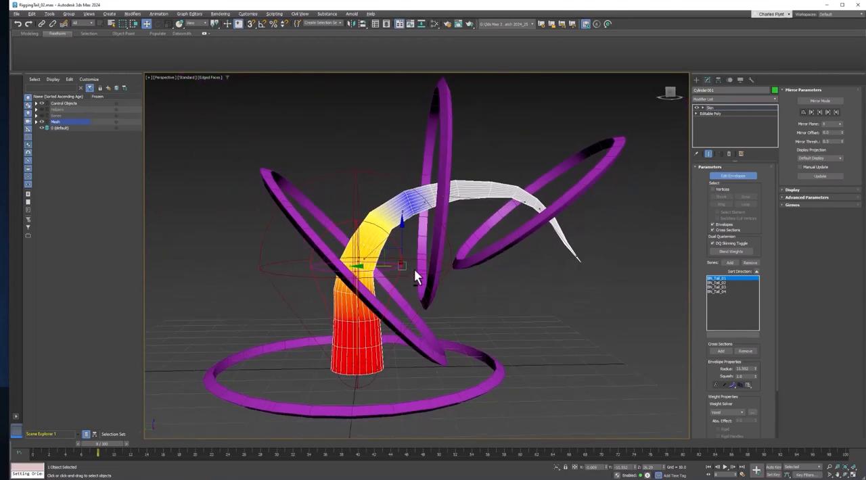
Leave envelope editing, scrub the timeline to frame 11, and examine the bent tail's deformation
left_click(723, 178)
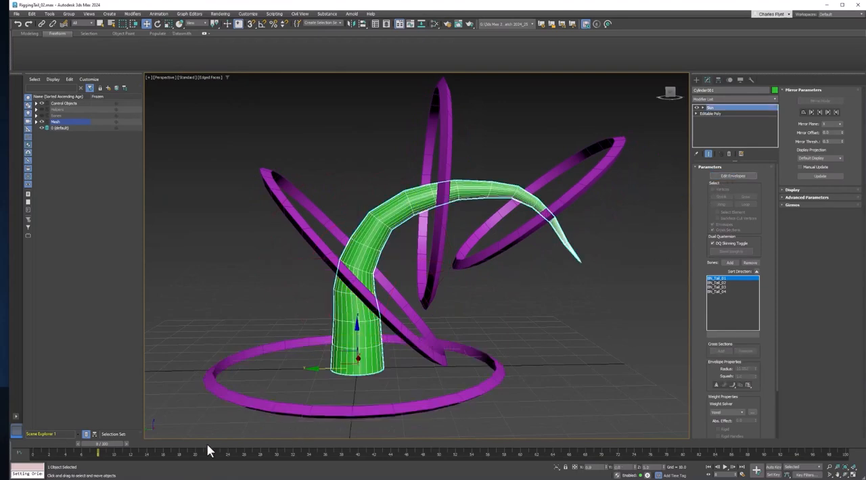
left_click_drag(115, 438, 132, 469)
scroll(478, 301, "up", 6)
scroll(412, 383, "down", 3)
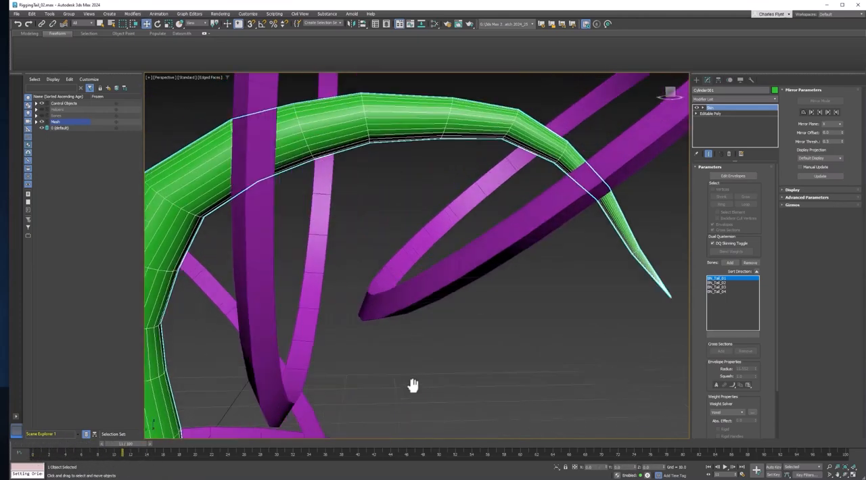
Resume envelope editing and enlarge BN_Tail_04's envelopes at the tail tip
left_click(732, 175)
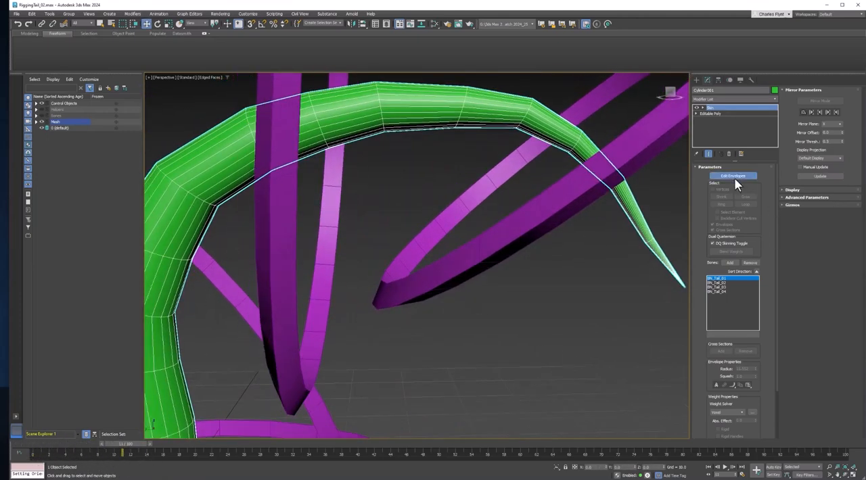
left_click(680, 279)
scroll(622, 286, "up", 3)
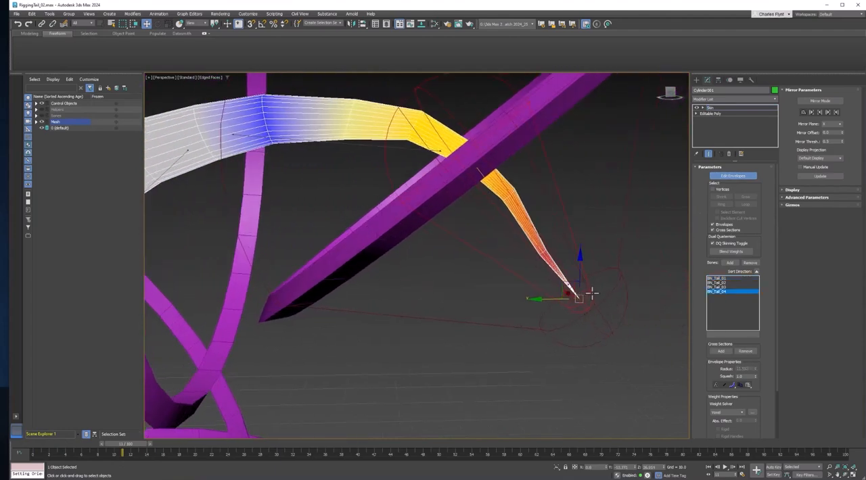
left_click_drag(574, 278, 653, 246)
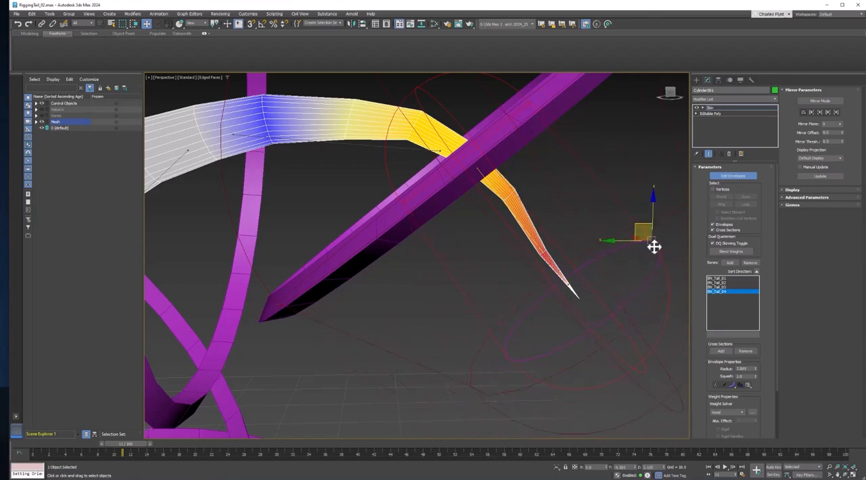
middle_click_drag(637, 261, 628, 266)
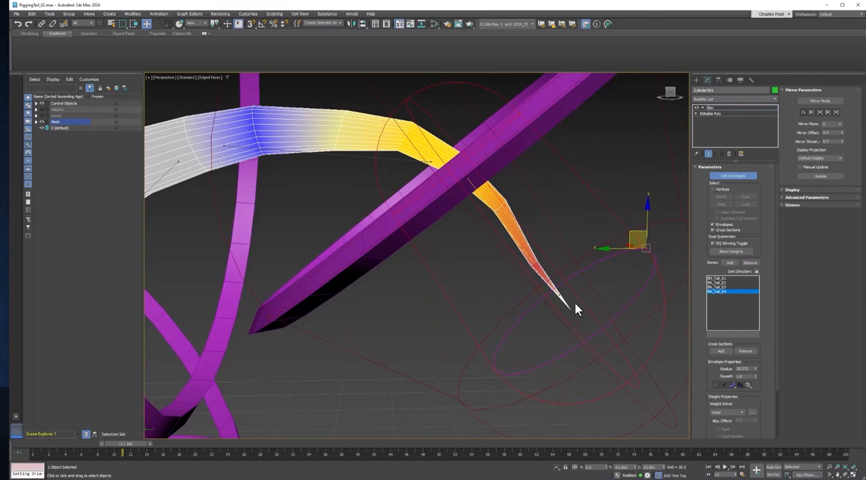
Move the end point of BN_Tail_04's envelope slightly back from the tail tip along the bone
scroll(572, 303, "up", 5)
scroll(567, 305, "down", 4)
middle_click_drag(568, 308, 534, 284)
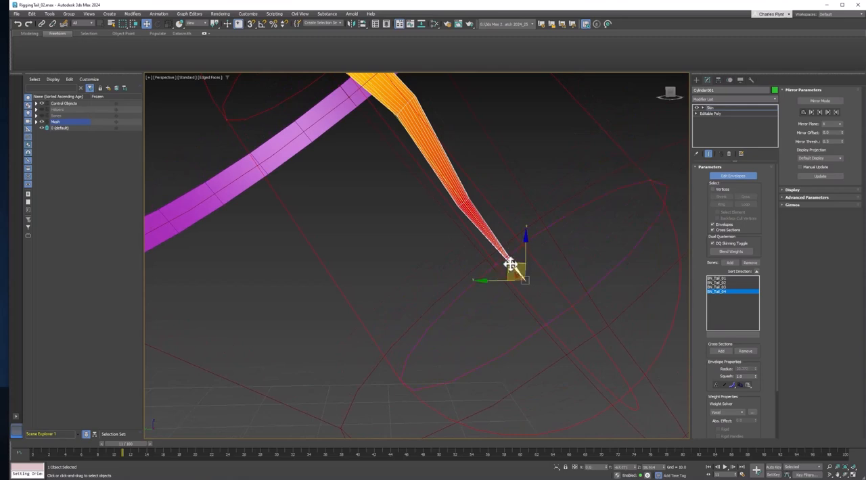
mouse_move(510, 263)
left_mouse_down()
mouse_move(520, 219)
mouse_move(450, 171)
mouse_move(364, 80)
mouse_move(426, 116)
mouse_move(503, 259)
left_mouse_up()
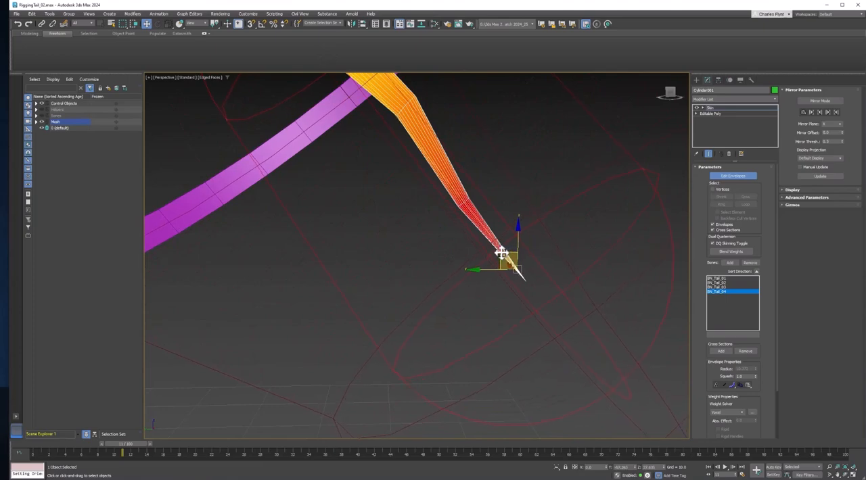
scroll(501, 251, "down", 3)
middle_click_drag(500, 251, 555, 323)
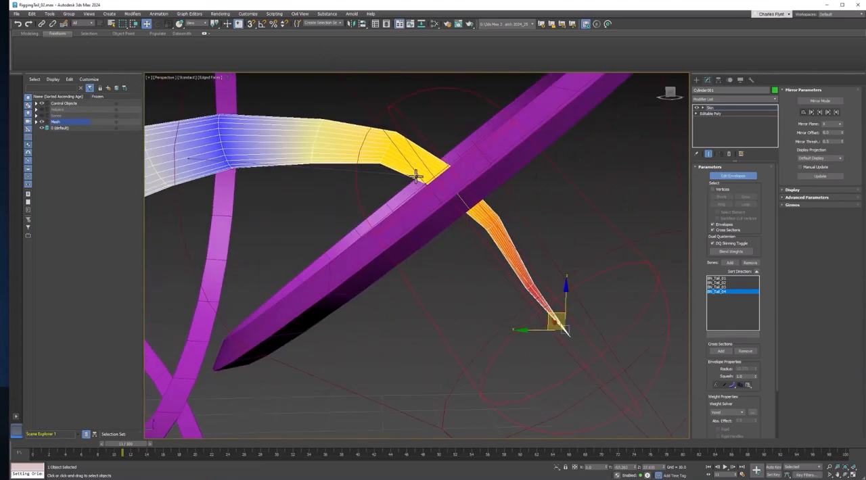
Enlarge BN_Tail_03's outer envelope at its end toward the tip, then leave envelope editing and rewind to frame 0
left_click(416, 176)
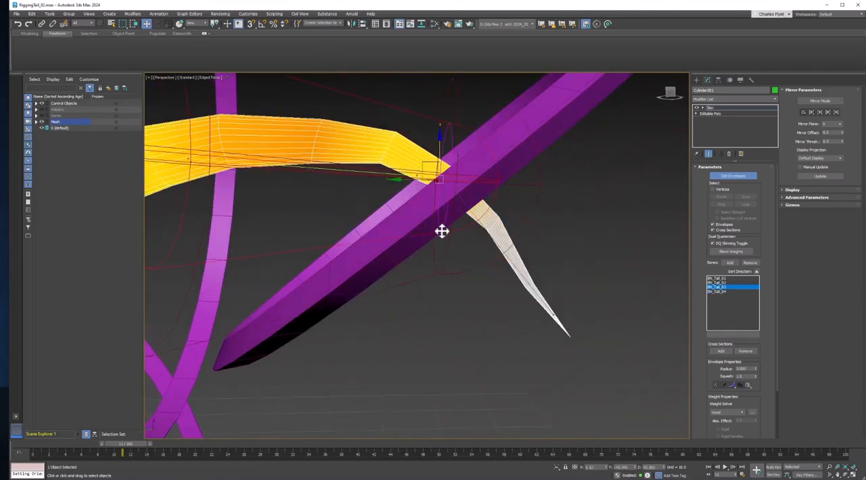
left_click_drag(438, 195, 462, 266)
scroll(463, 265, "down", 3)
middle_click_drag(463, 266, 524, 240)
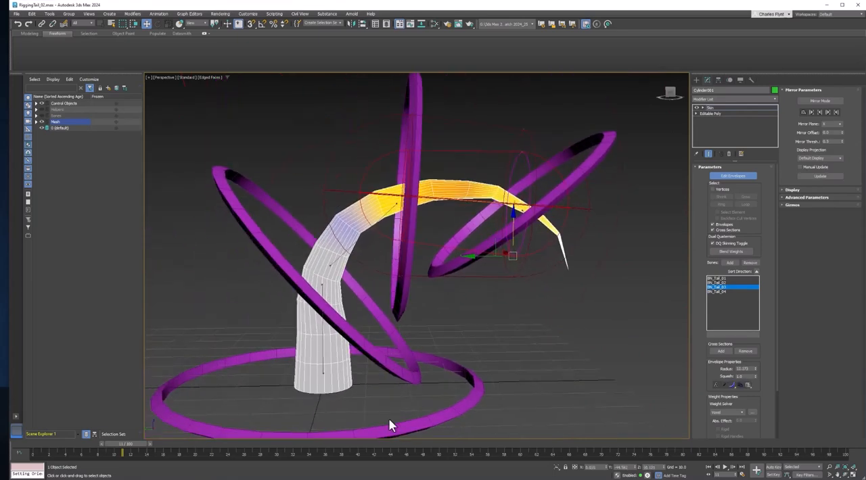
left_click(735, 177)
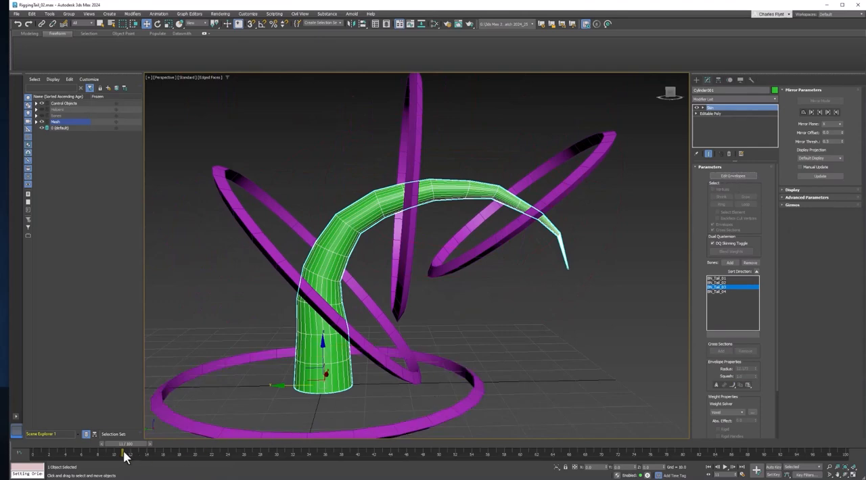
left_click_drag(132, 446, 40, 449)
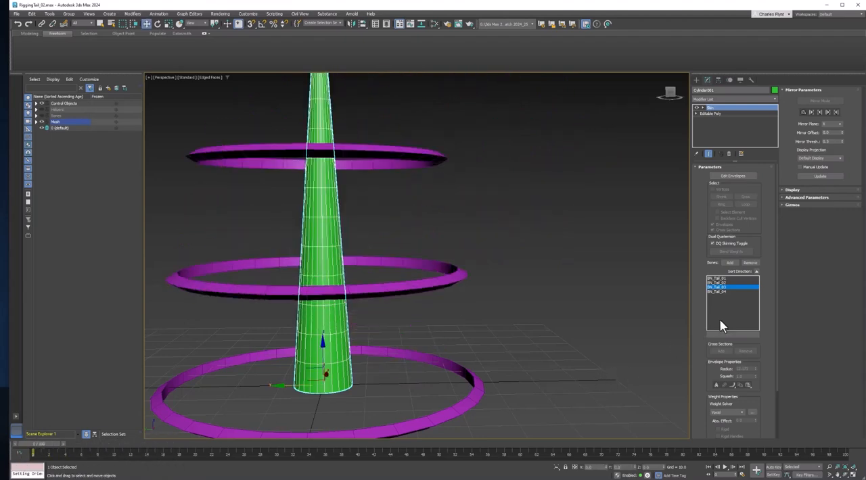
Open the skin Weight Tool, examine it along with the weight properties and Weight Solver choices, and close it
scroll(699, 323, "down", 3)
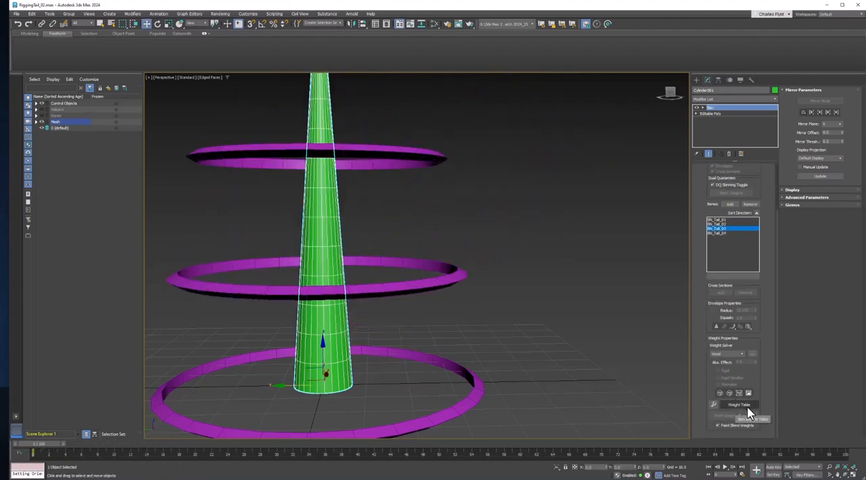
left_click(713, 405)
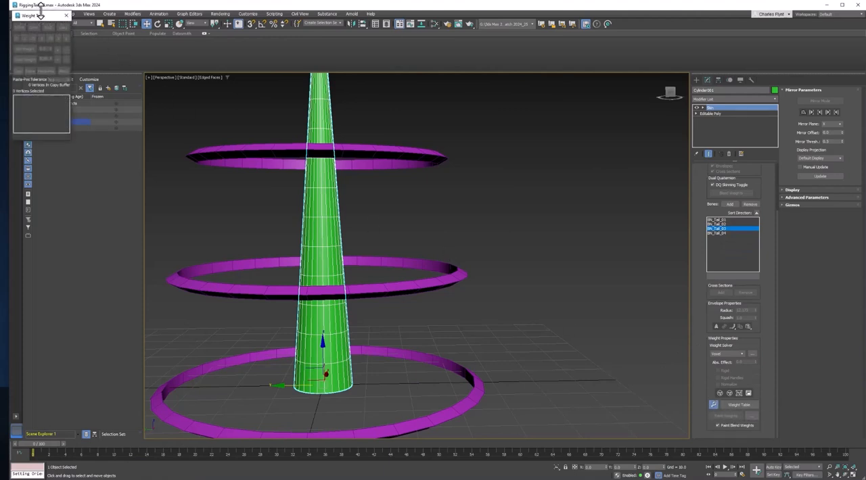
left_click_drag(41, 16, 531, 128)
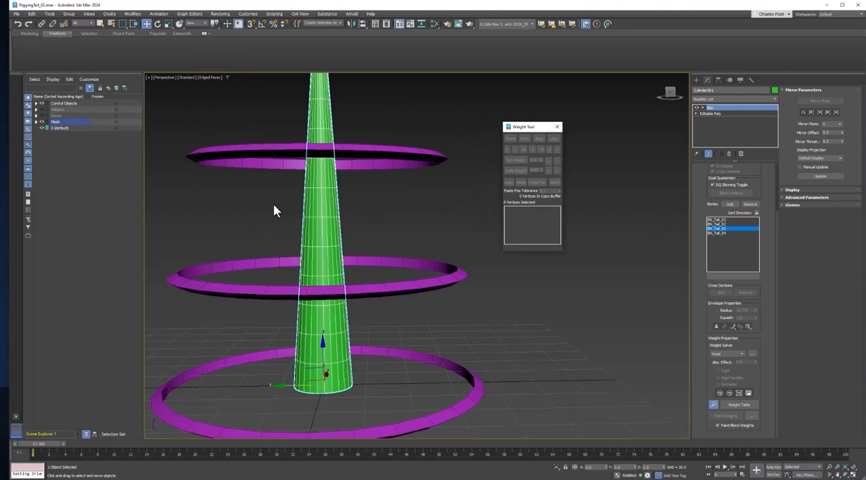
left_click_drag(360, 228, 369, 232)
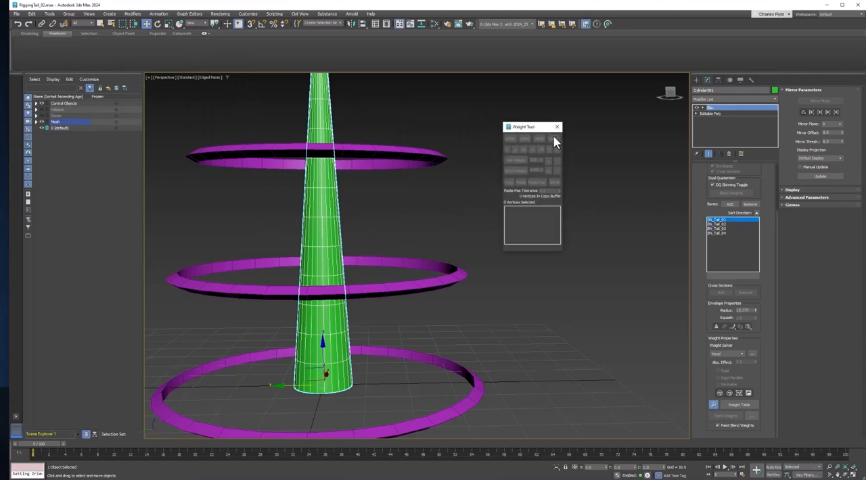
left_click(720, 395)
left_click(740, 354)
left_click(741, 357)
left_click(556, 129)
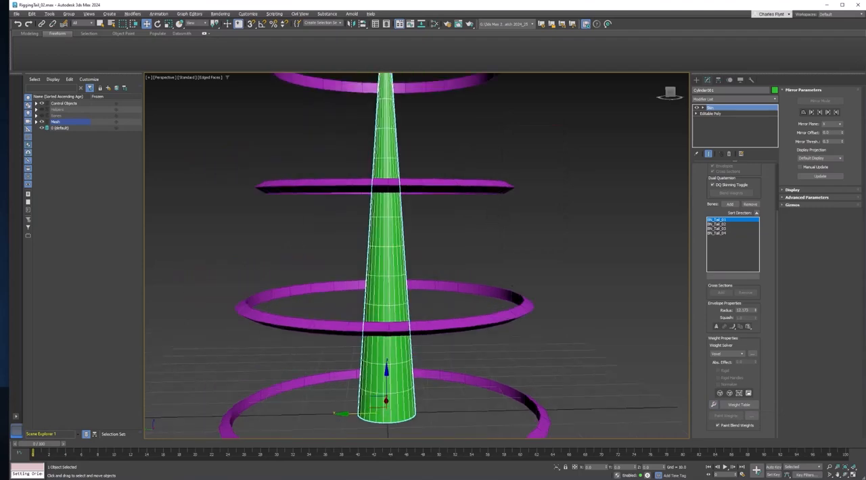
scroll(509, 216, "down", 3)
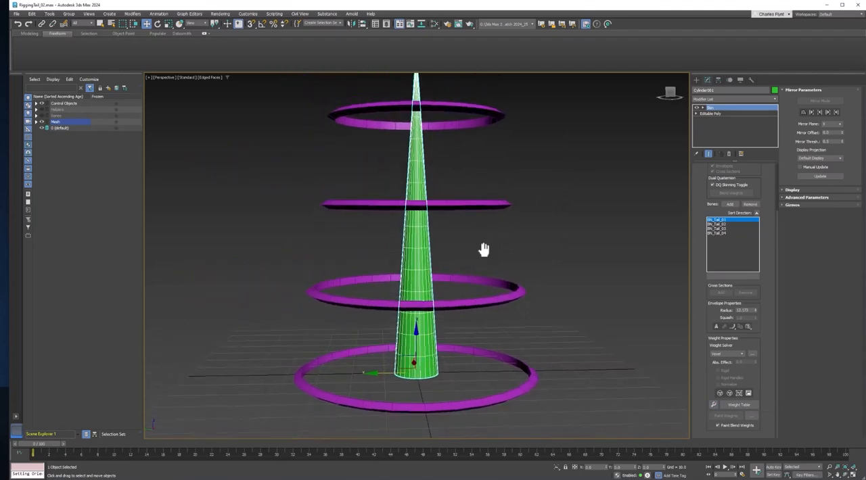